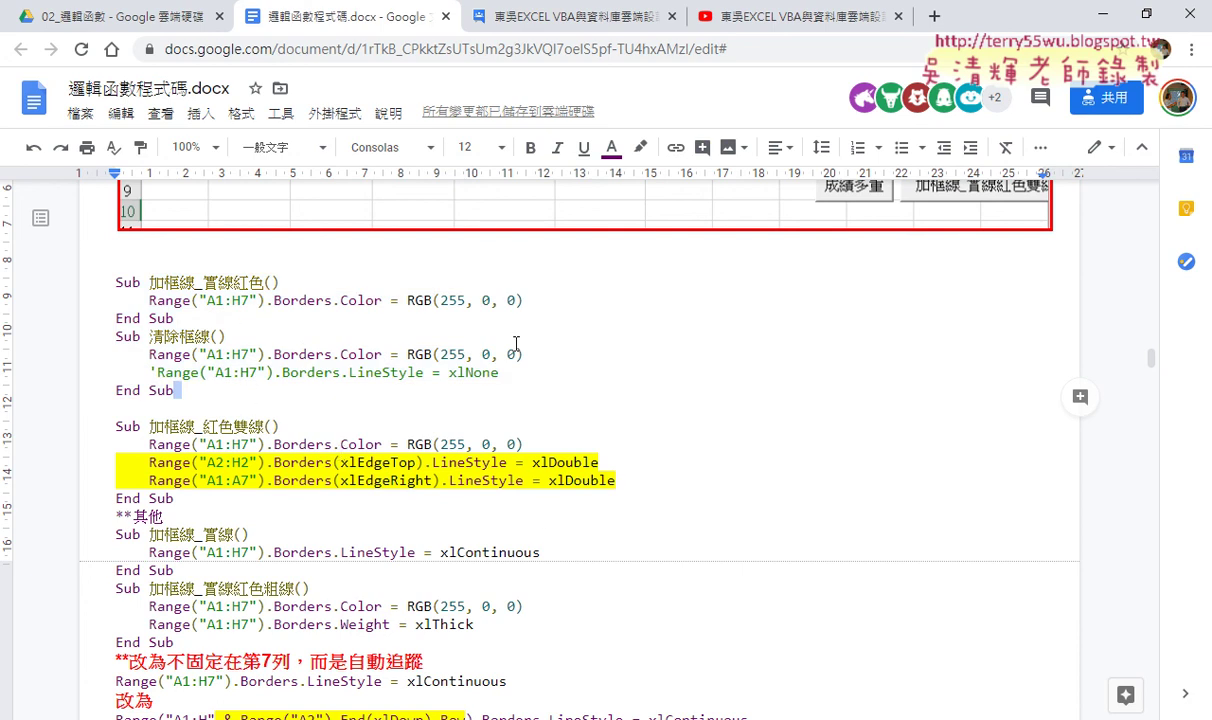
Change Borders.Color to Borders.ColorIndex and delete RGB(255, 0, 0) from the 清除框線 line.
{"action": "left_click_drag", "start_coordinate": [498, 372], "coordinate": [157, 372]}
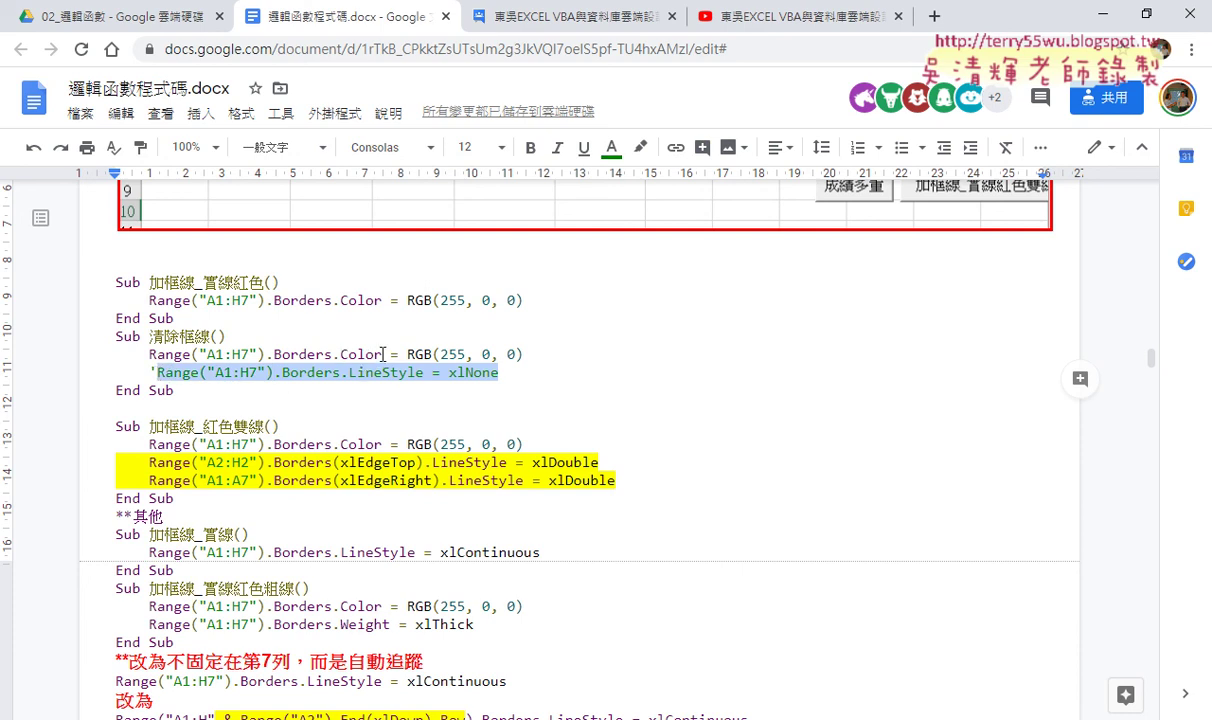
{"action": "left_click", "coordinate": [382, 354]}
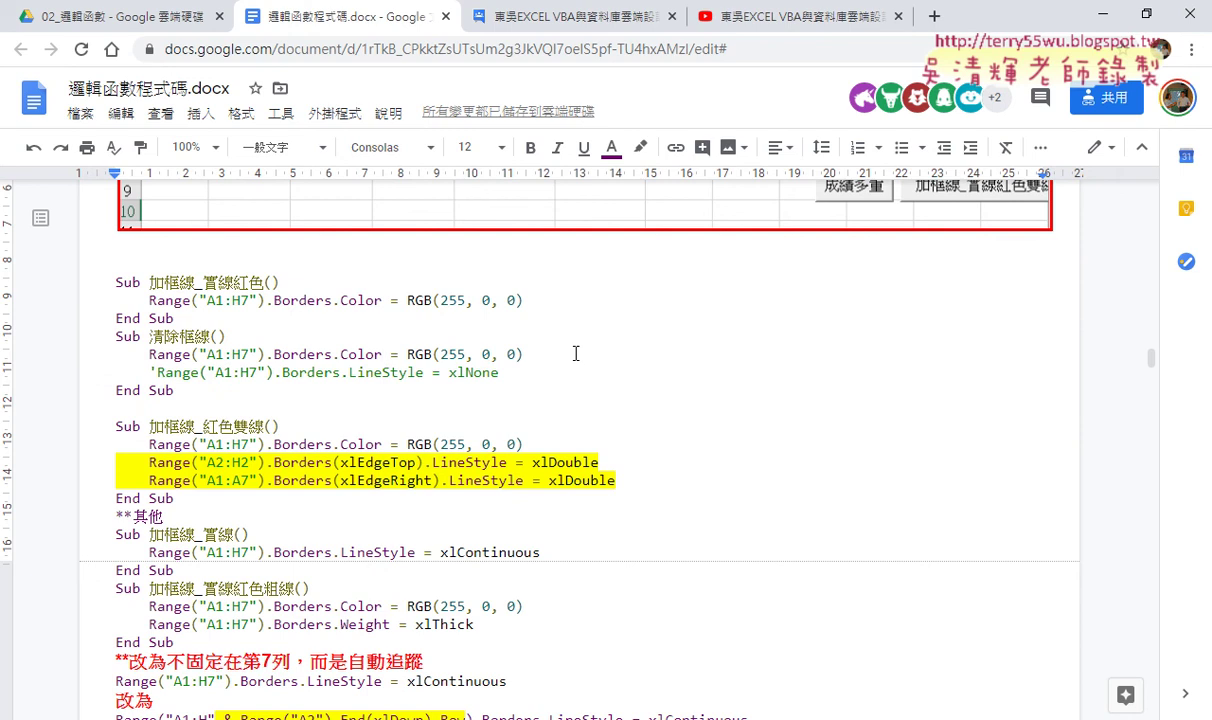
{"action": "type", "text": "I"}
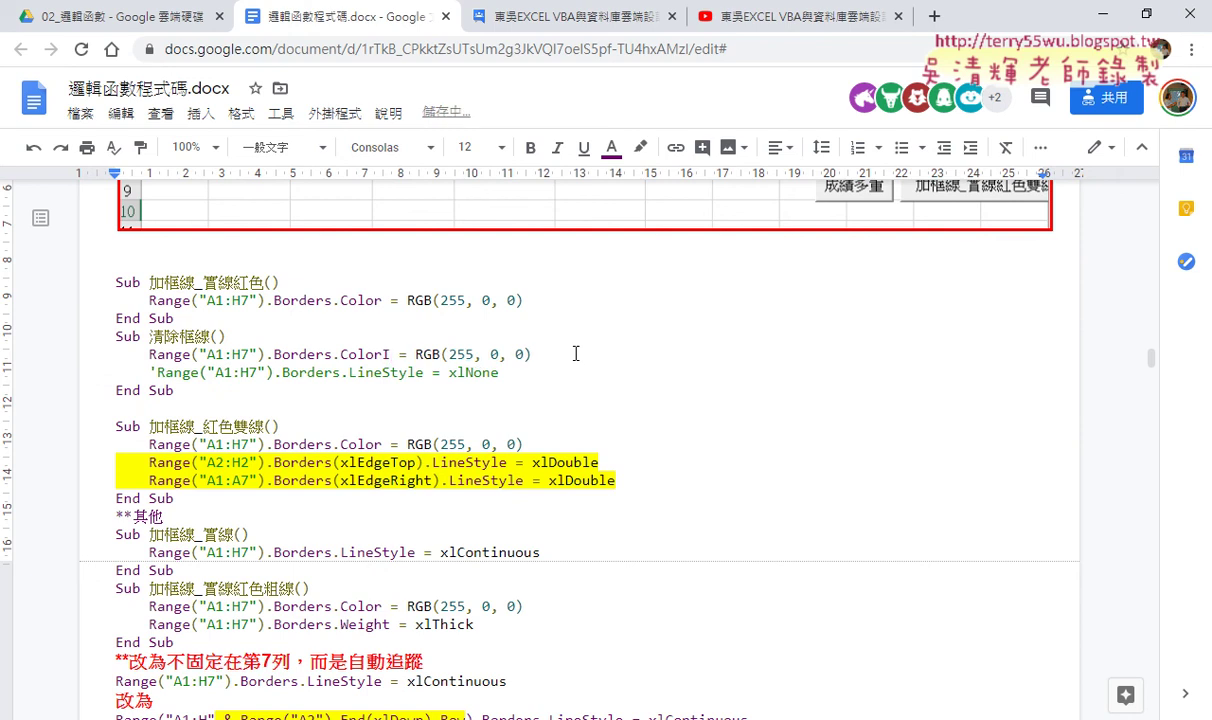
{"action": "type", "text": "ndex"}
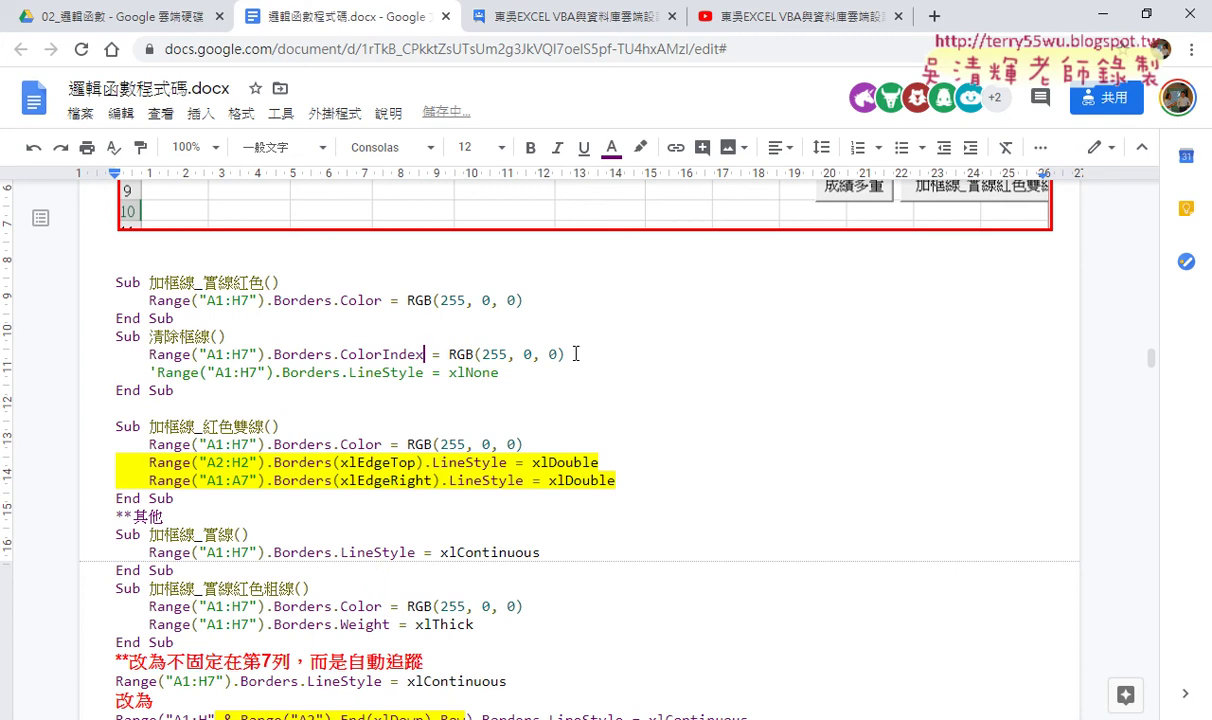
{"action": "key", "text": "Right"}
{"action": "key", "text": "Right"}
{"action": "key", "text": "Right"}
{"action": "key", "text": "shift+End"}
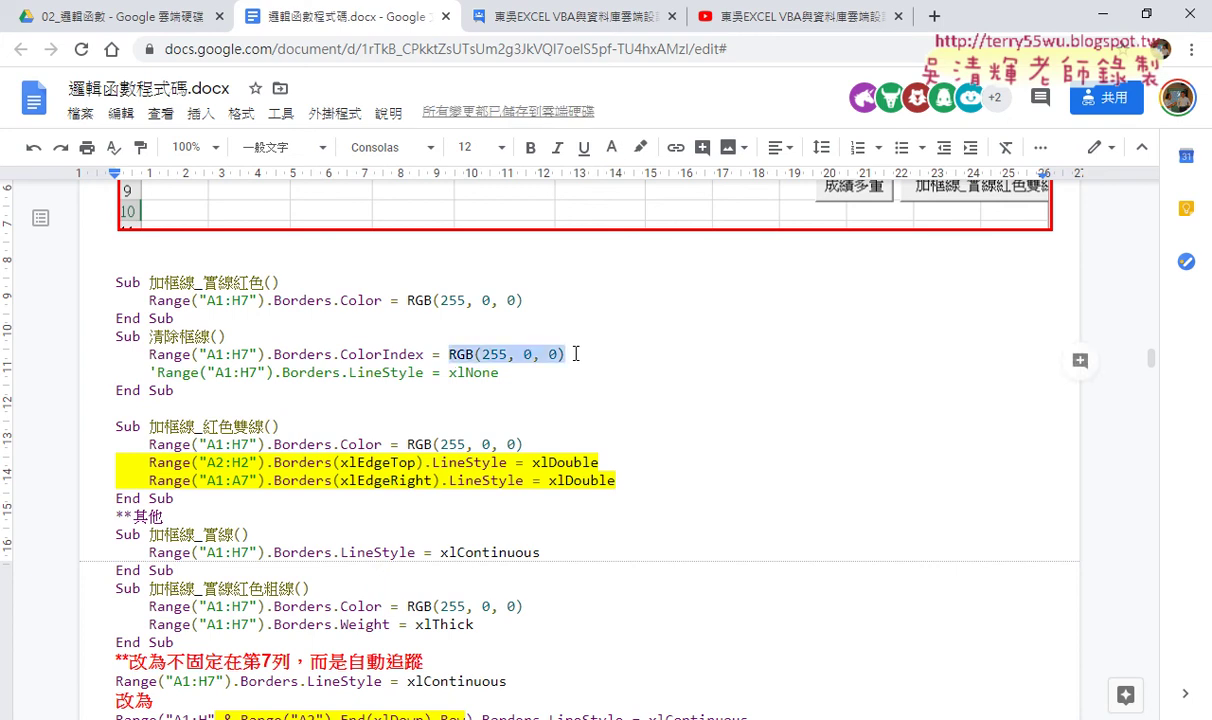
{"action": "key", "text": "Delete"}
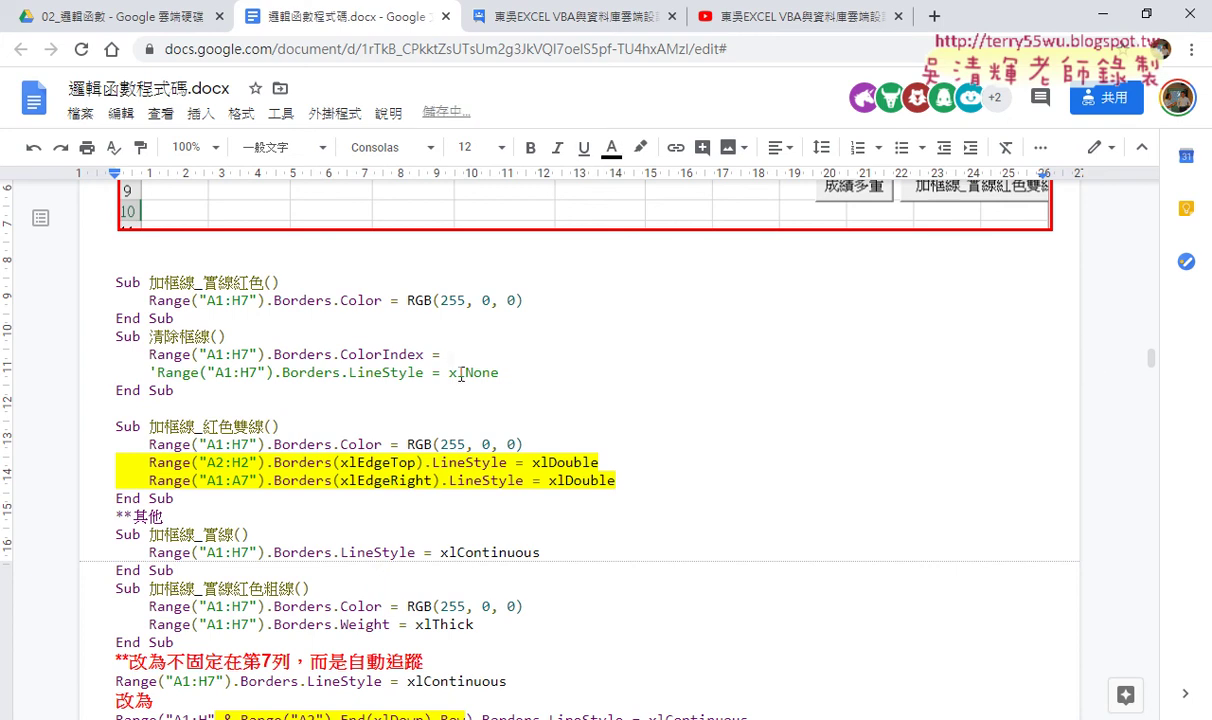
Copy xlNone from the comment line and paste it after ColorIndex =.
{"action": "left_click_drag", "start_coordinate": [450, 373], "coordinate": [501, 374]}
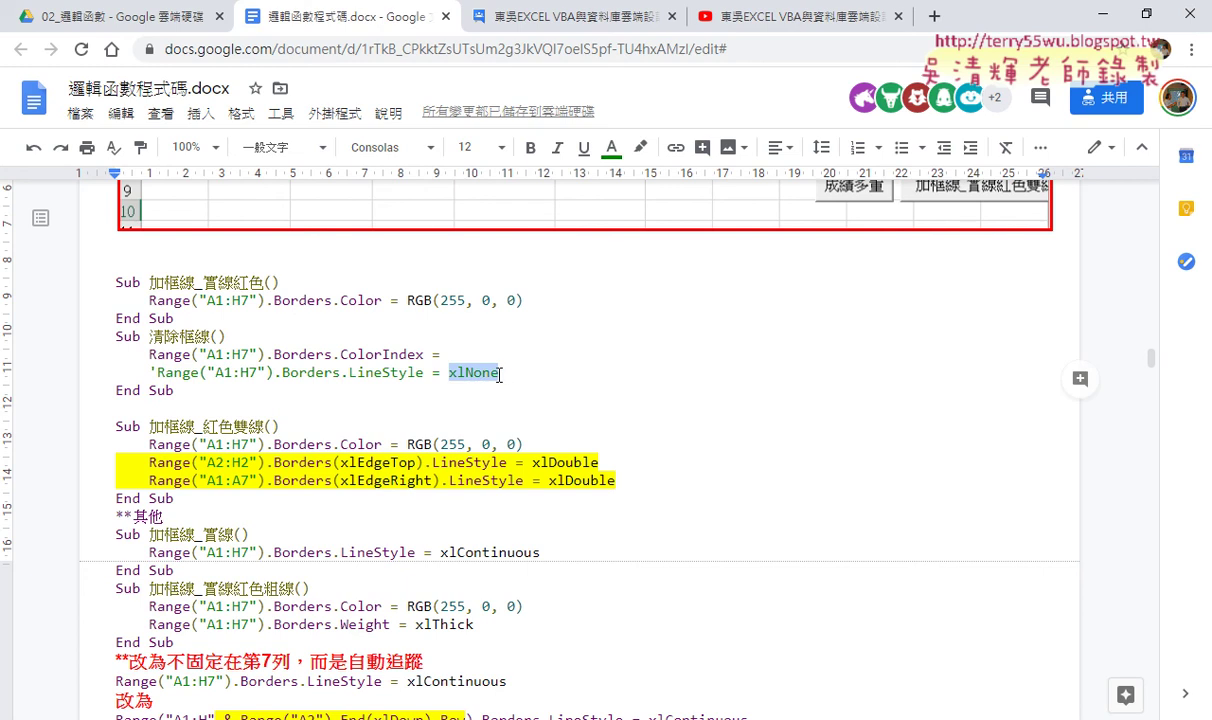
{"action": "key", "text": "ctrl+c"}
{"action": "left_click", "coordinate": [487, 354]}
{"action": "key", "text": "ctrl+v"}
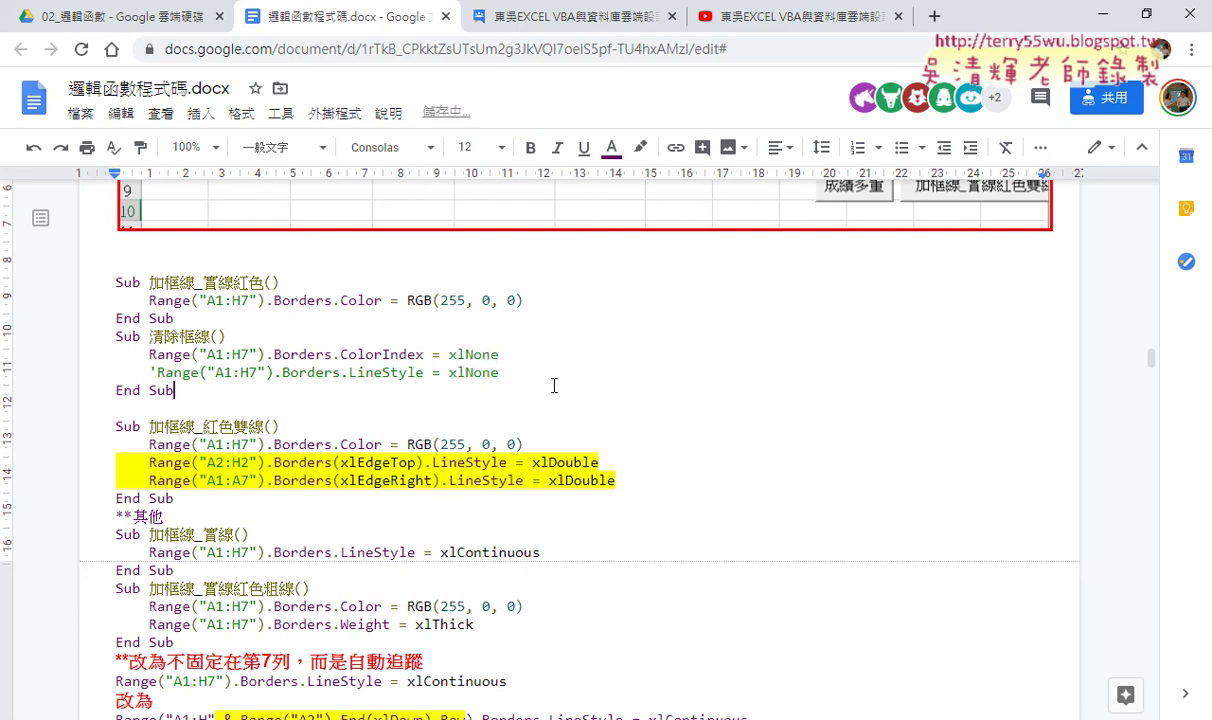
{"action": "left_click_drag", "start_coordinate": [340, 355], "coordinate": [424, 355]}
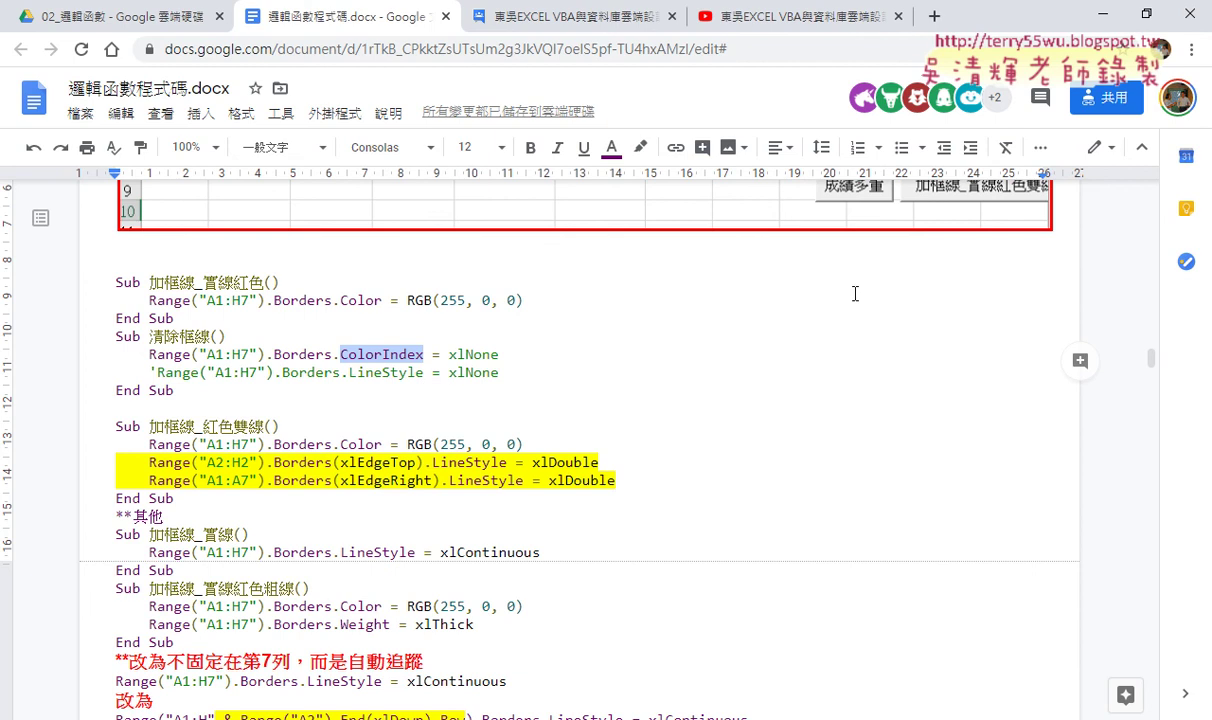
{"action": "left_click", "coordinate": [1103, 15]}
Open the VBA editor and scroll Module1 to the 加框線_實線紅色 and 清除框線 macros at the end.
{"action": "left_click", "coordinate": [478, 470]}
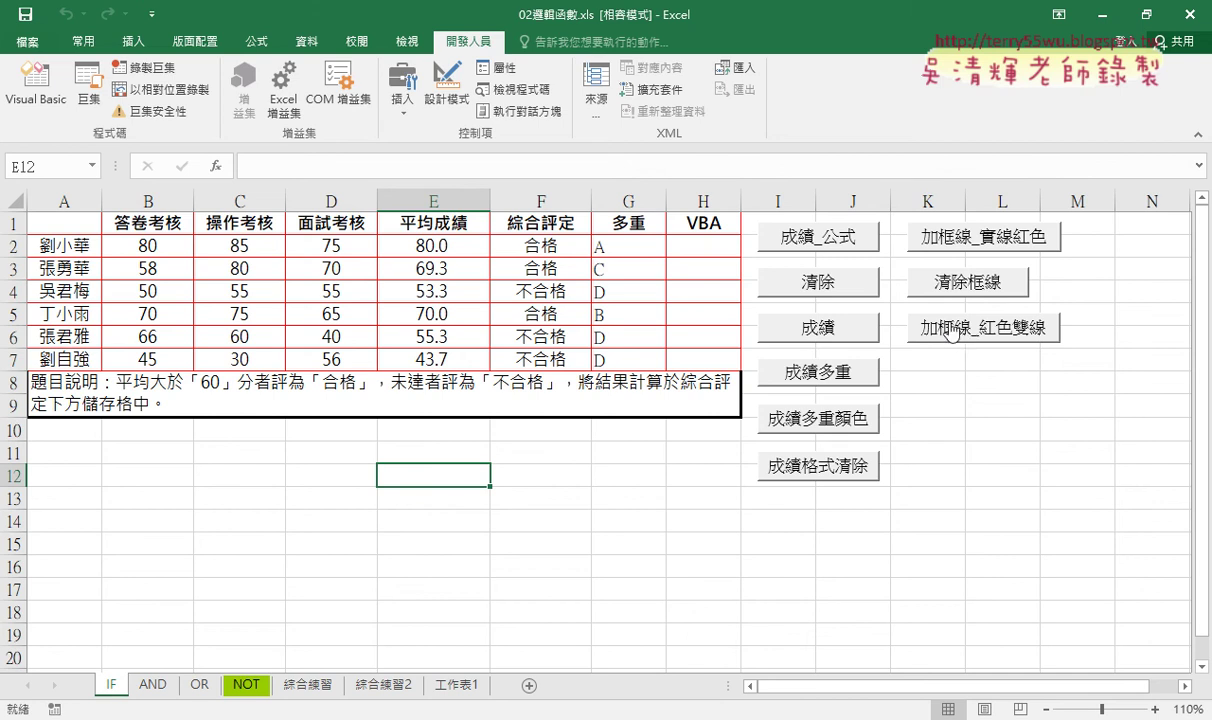
{"action": "left_click", "coordinate": [39, 98]}
{"action": "scroll", "coordinate": [900, 450], "scroll_direction": "down", "scroll_amount": 1}
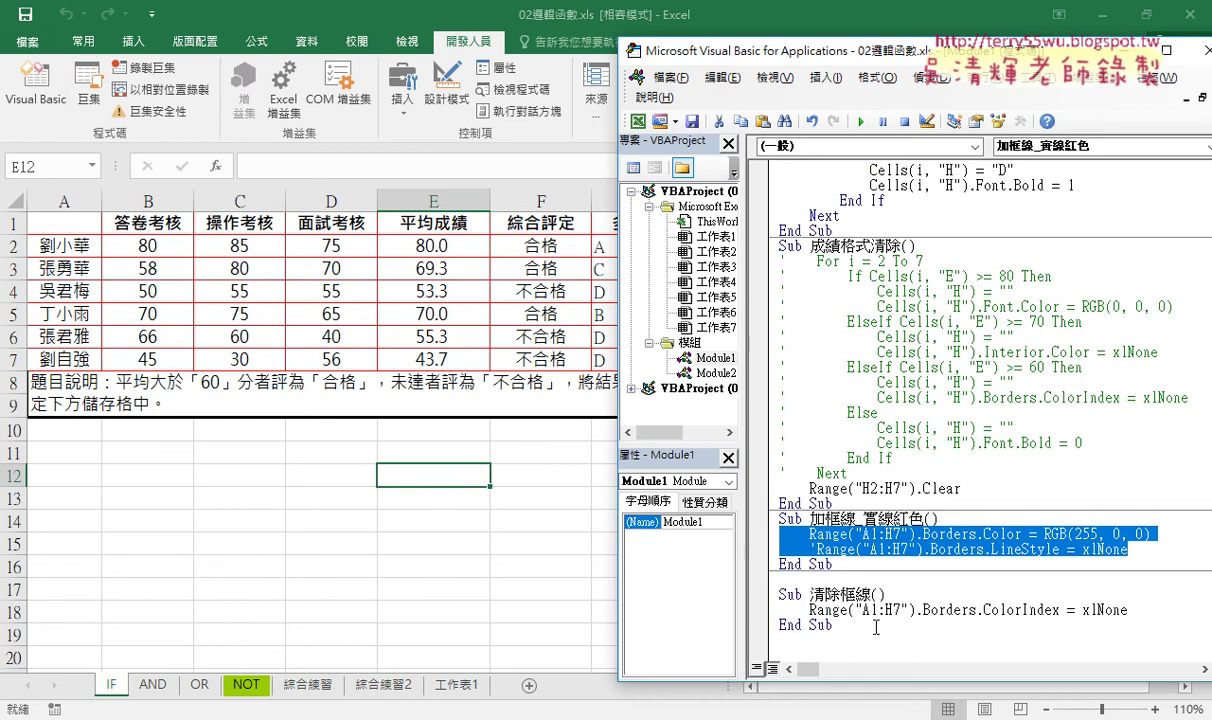
{"action": "left_click", "coordinate": [836, 576]}
{"action": "mouse_move", "coordinate": [836, 576]}
{"action": "left_mouse_down"}
{"action": "mouse_move", "coordinate": [880, 510]}
{"action": "mouse_move", "coordinate": [779, 519]}
{"action": "mouse_move", "coordinate": [797, 650]}
{"action": "left_mouse_up"}
{"action": "left_click", "coordinate": [930, 519]}
Create a new sub header named 加框線_紅色雙線 by replacing 實線 with 雙線.
{"action": "left_click_drag", "start_coordinate": [890, 62], "coordinate": [576, 58]}
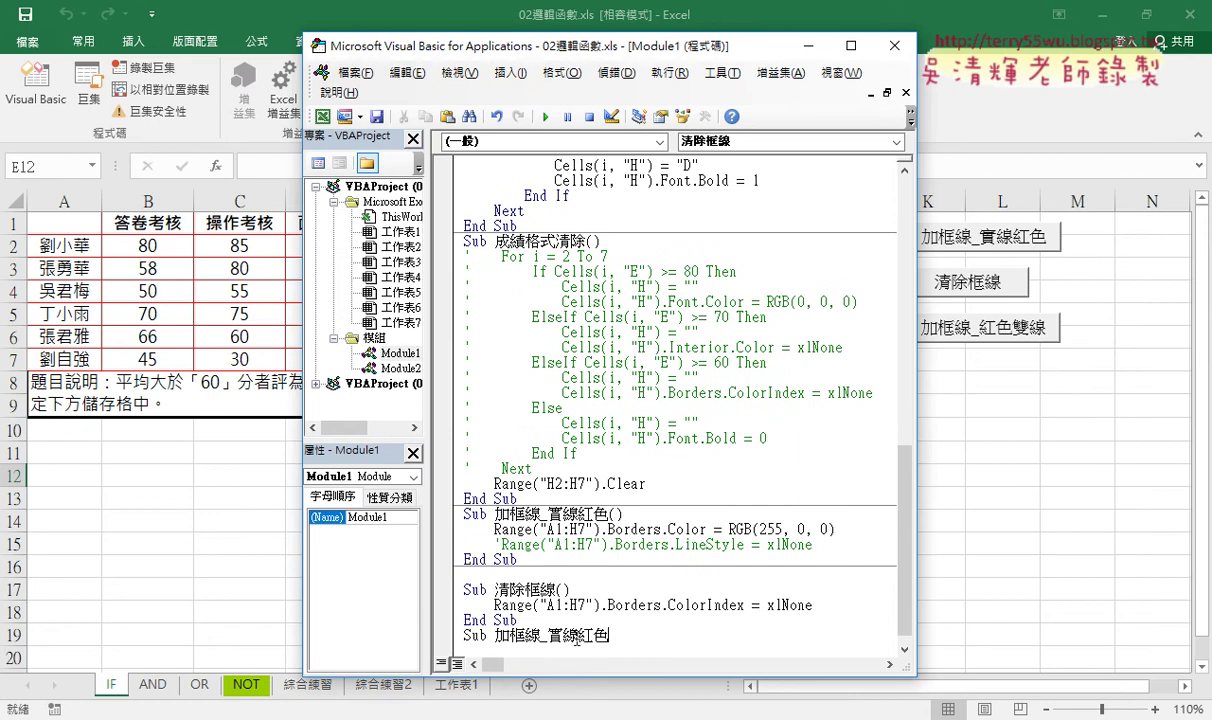
{"action": "left_click_drag", "start_coordinate": [578, 636], "coordinate": [547, 636]}
{"action": "key", "text": "Delete"}
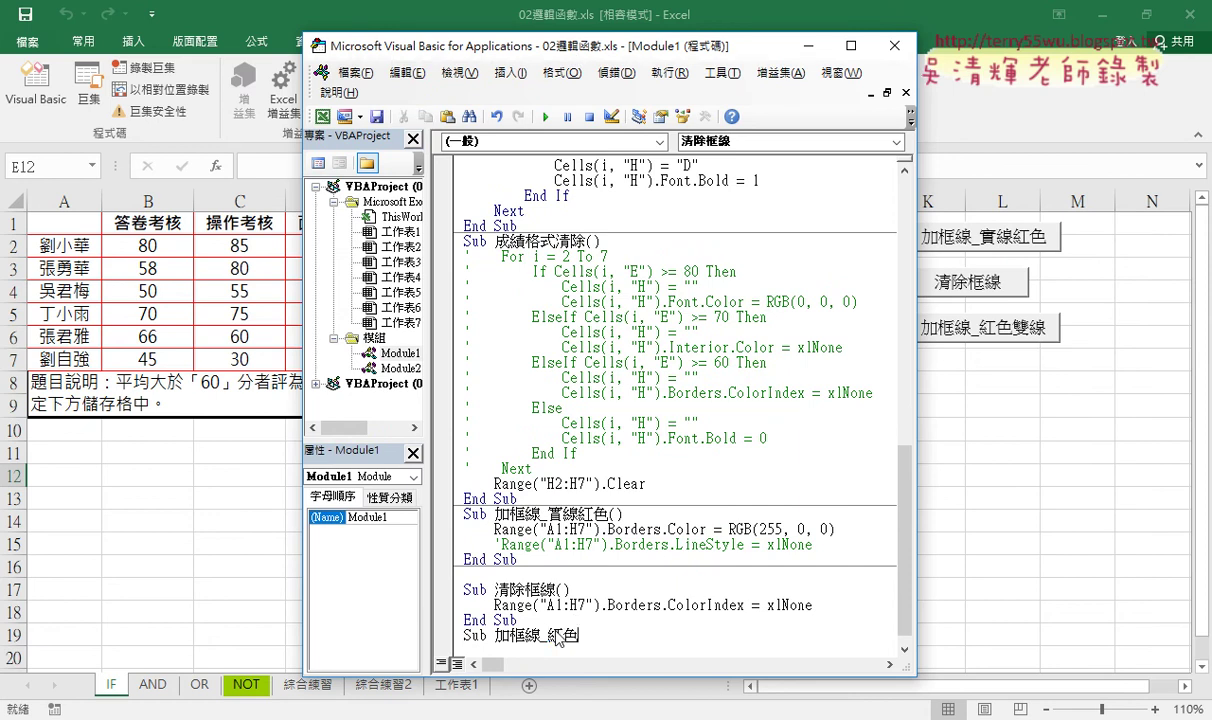
{"action": "type", "text": "ㄕㄨ"}
{"action": "type", "text": "ㄤㄒㄧㄢˋ"}
{"action": "key", "text": "Return"}
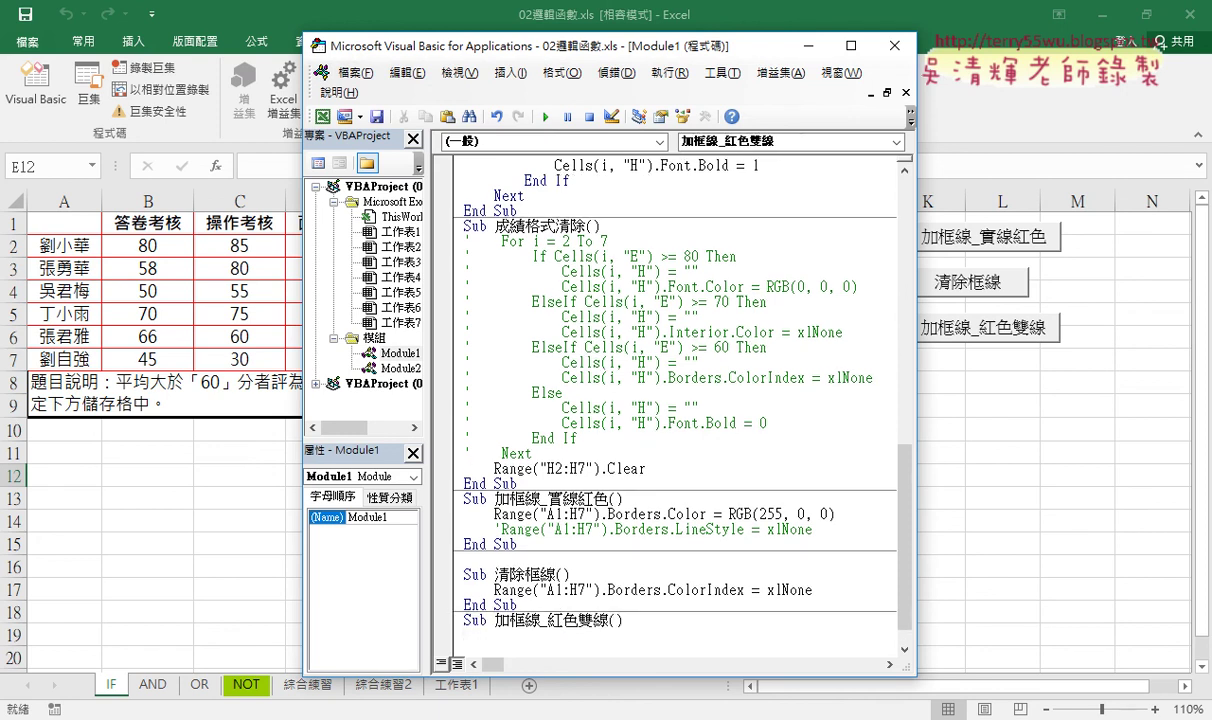
Add Range("A1:H7").Borders.Color = RGB(255, 0, 0) as the new sub's first line.
{"action": "left_click_drag", "start_coordinate": [518, 620], "coordinate": [462, 592]}
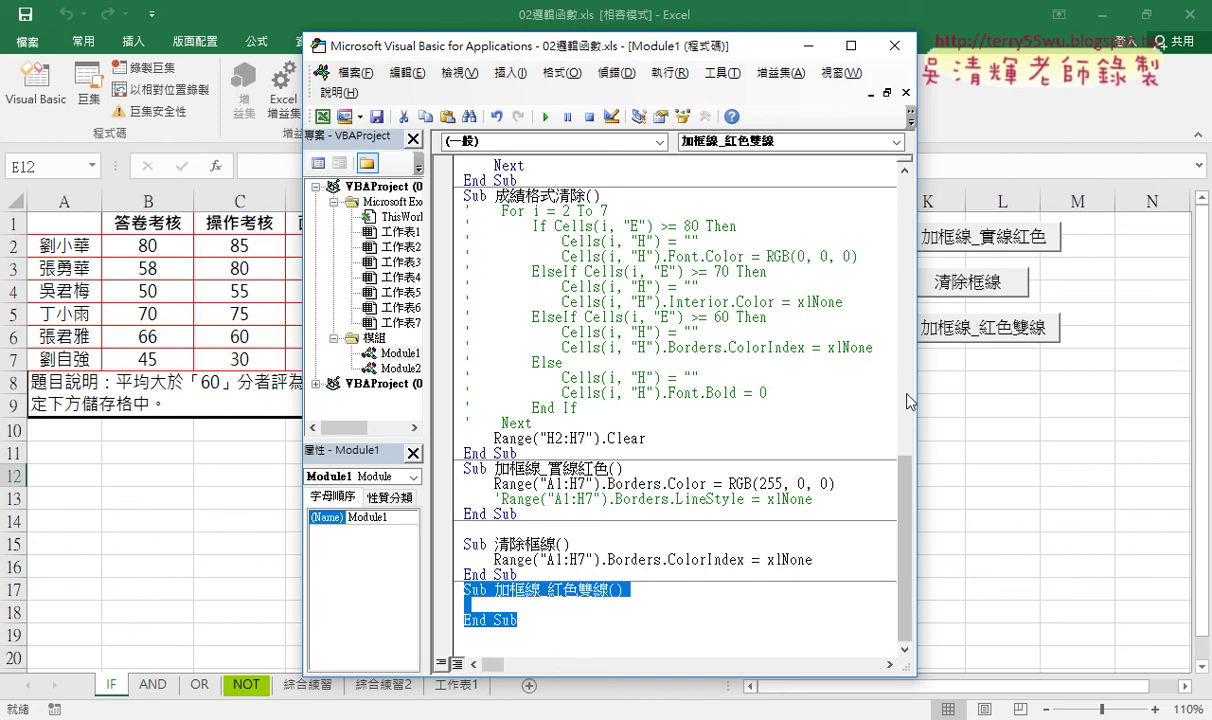
{"action": "left_click", "coordinate": [577, 605]}
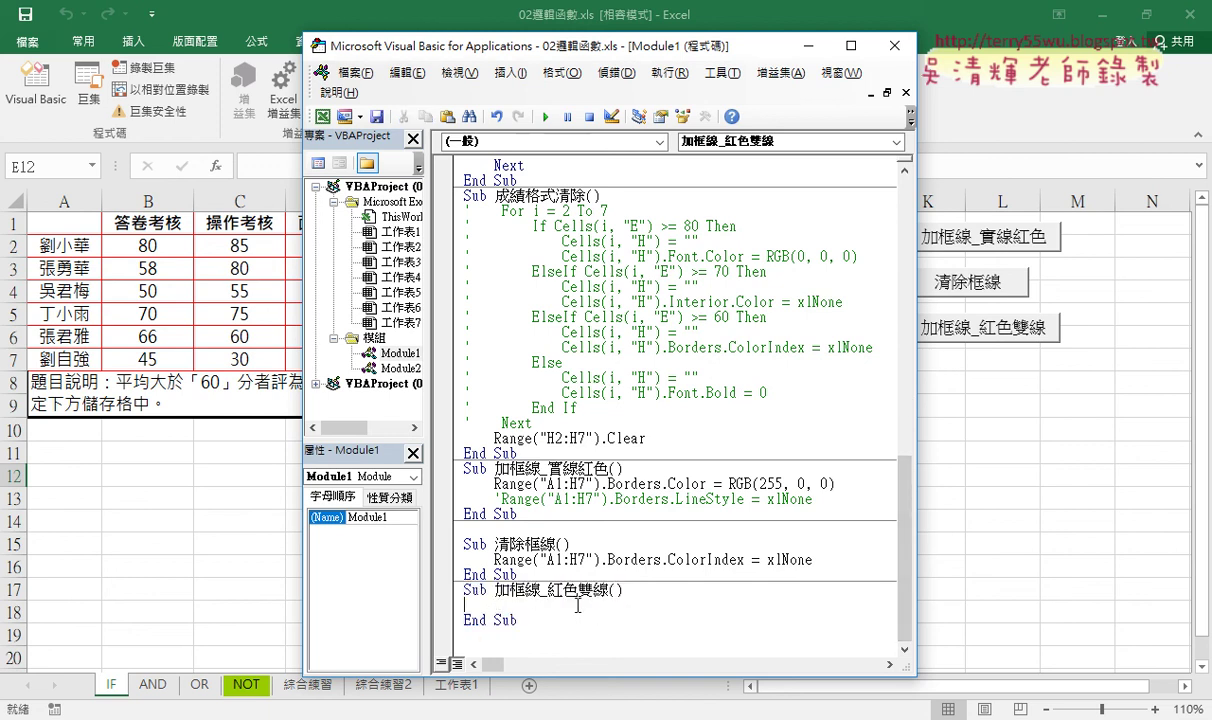
{"action": "key", "text": "Tab"}
{"action": "mouse_move", "coordinate": [836, 484]}
{"action": "left_mouse_down"}
{"action": "mouse_move", "coordinate": [494, 484]}
{"action": "mouse_move", "coordinate": [505, 610]}
{"action": "left_mouse_up"}
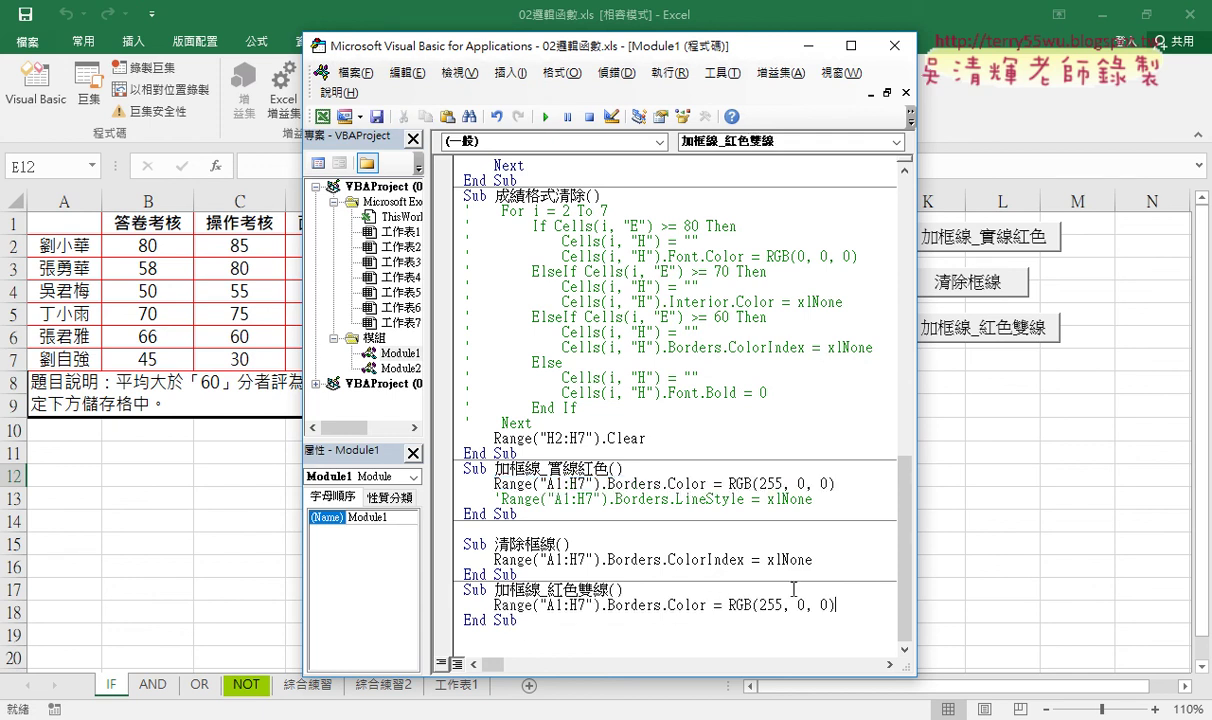
{"action": "key", "text": "Return"}
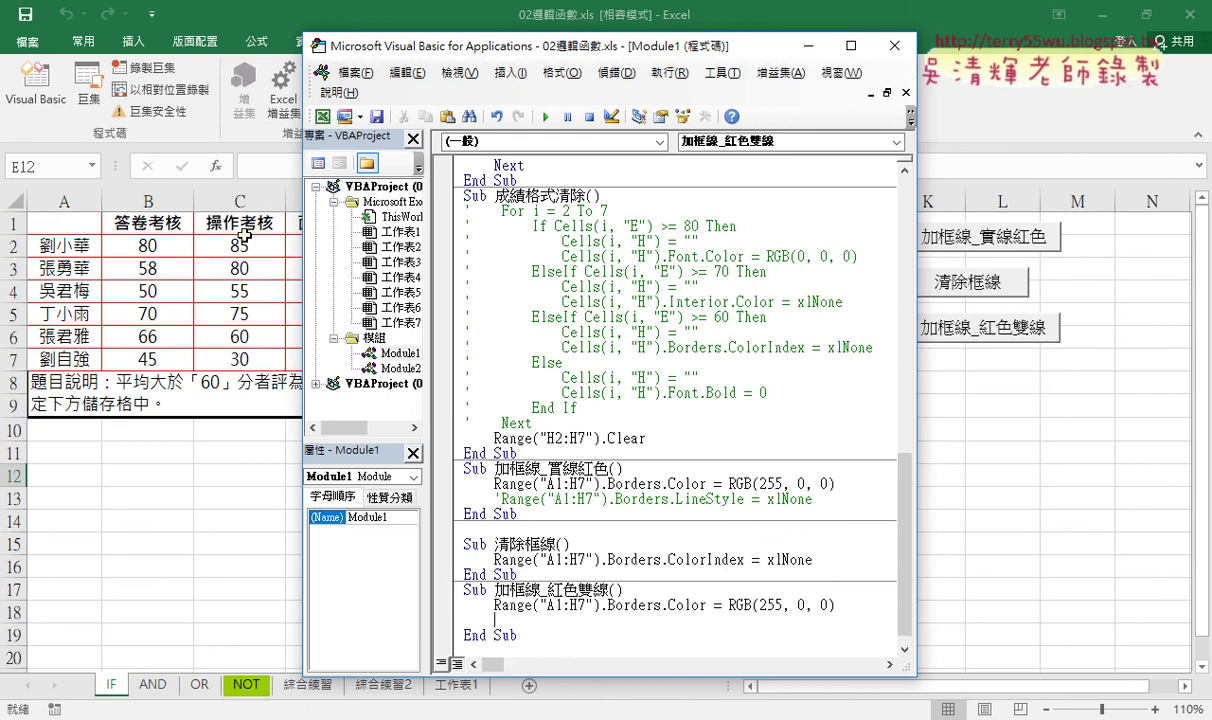
{"action": "left_click", "coordinate": [120, 240]}
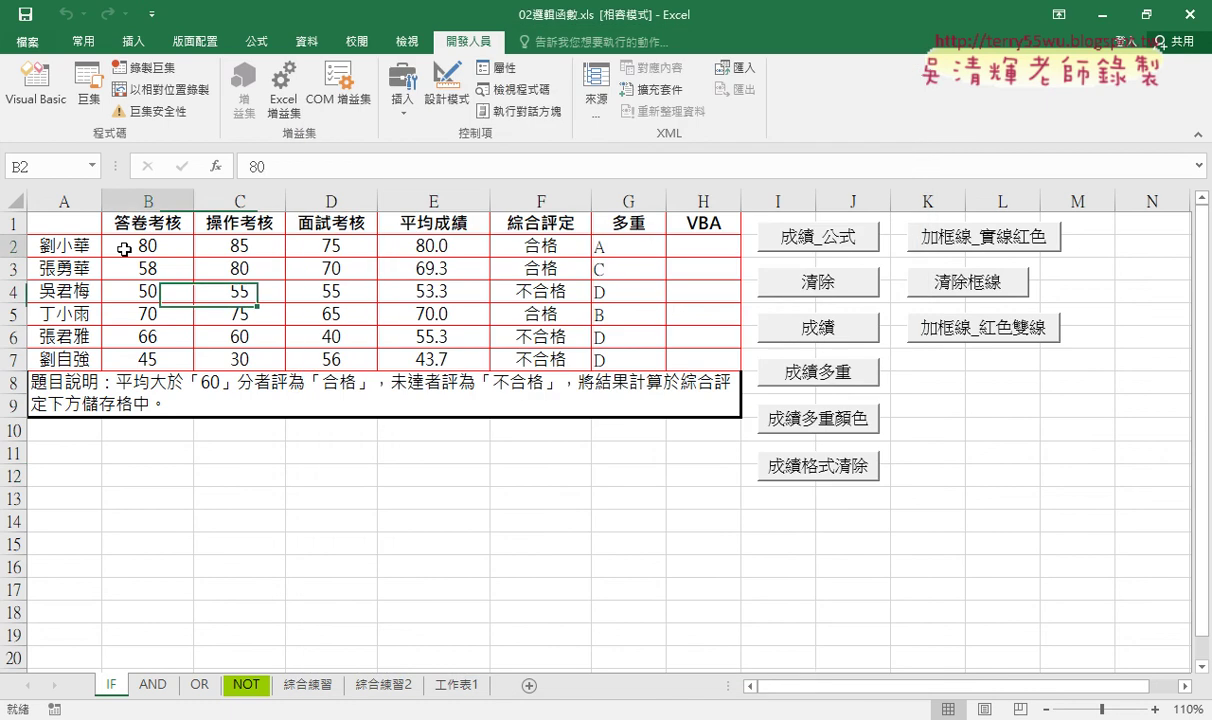
{"action": "left_click", "coordinate": [44, 238]}
{"action": "left_click_drag", "start_coordinate": [46, 222], "coordinate": [675, 227]}
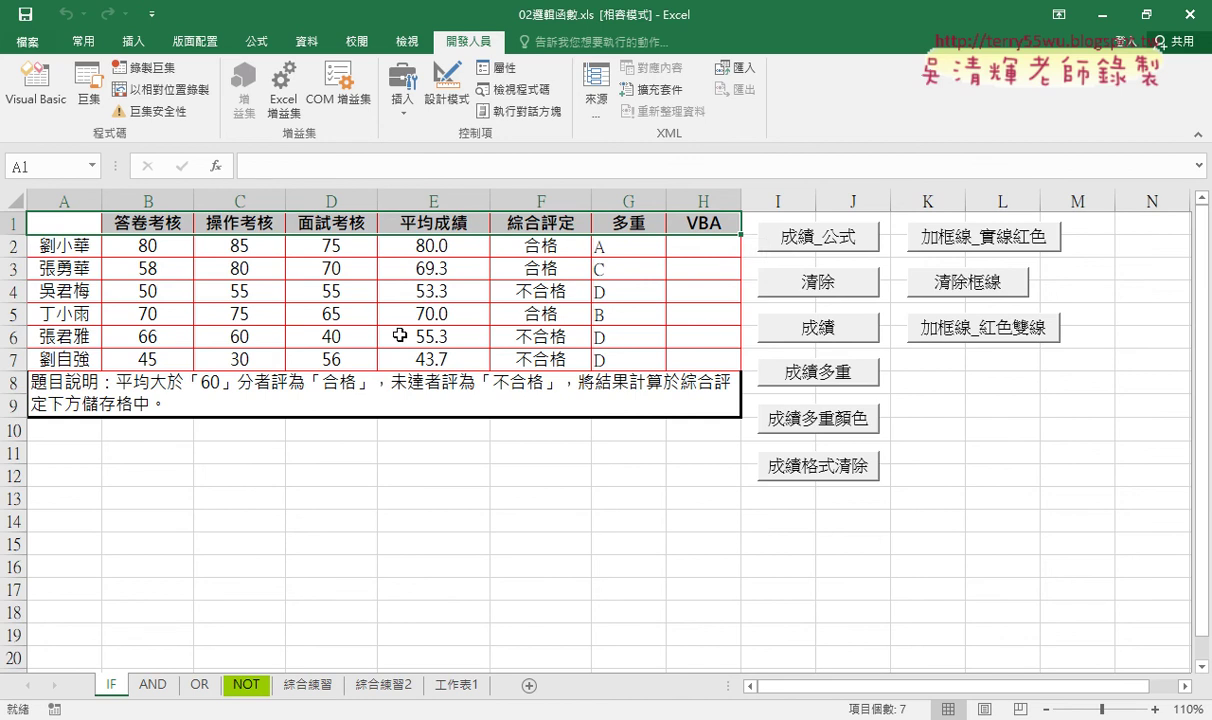
{"action": "left_click_drag", "start_coordinate": [61, 214], "coordinate": [697, 223]}
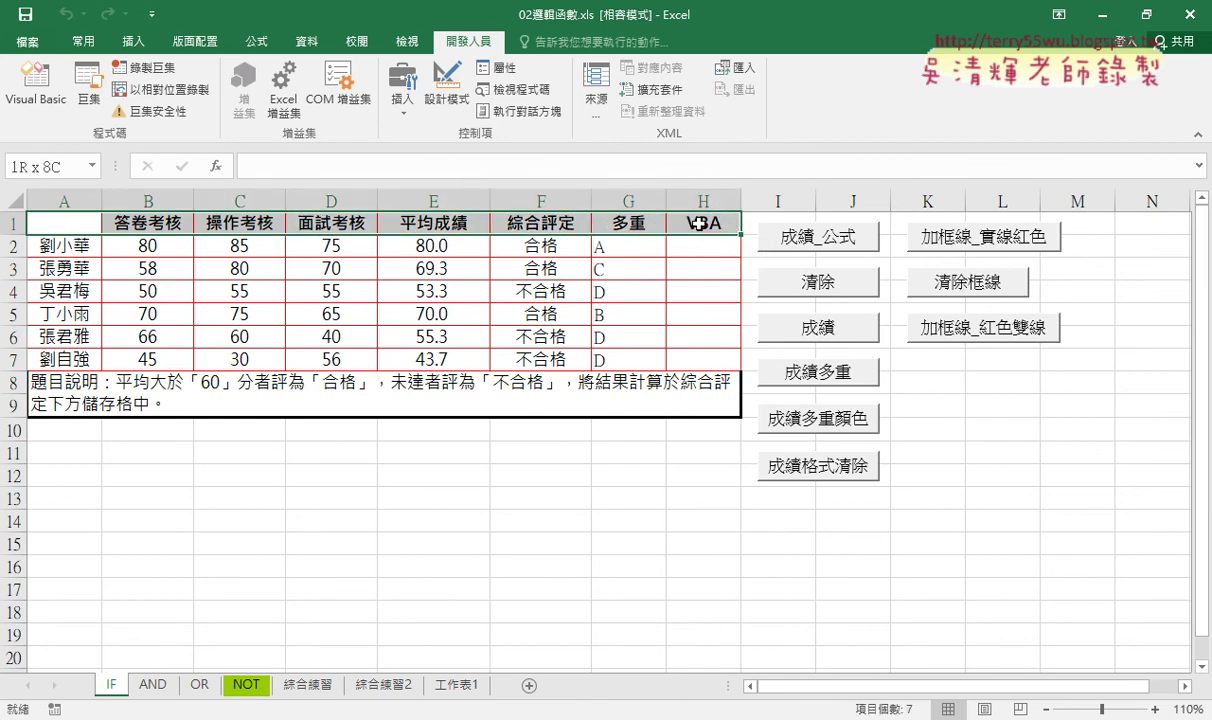
{"action": "left_click_drag", "start_coordinate": [697, 223], "coordinate": [699, 223]}
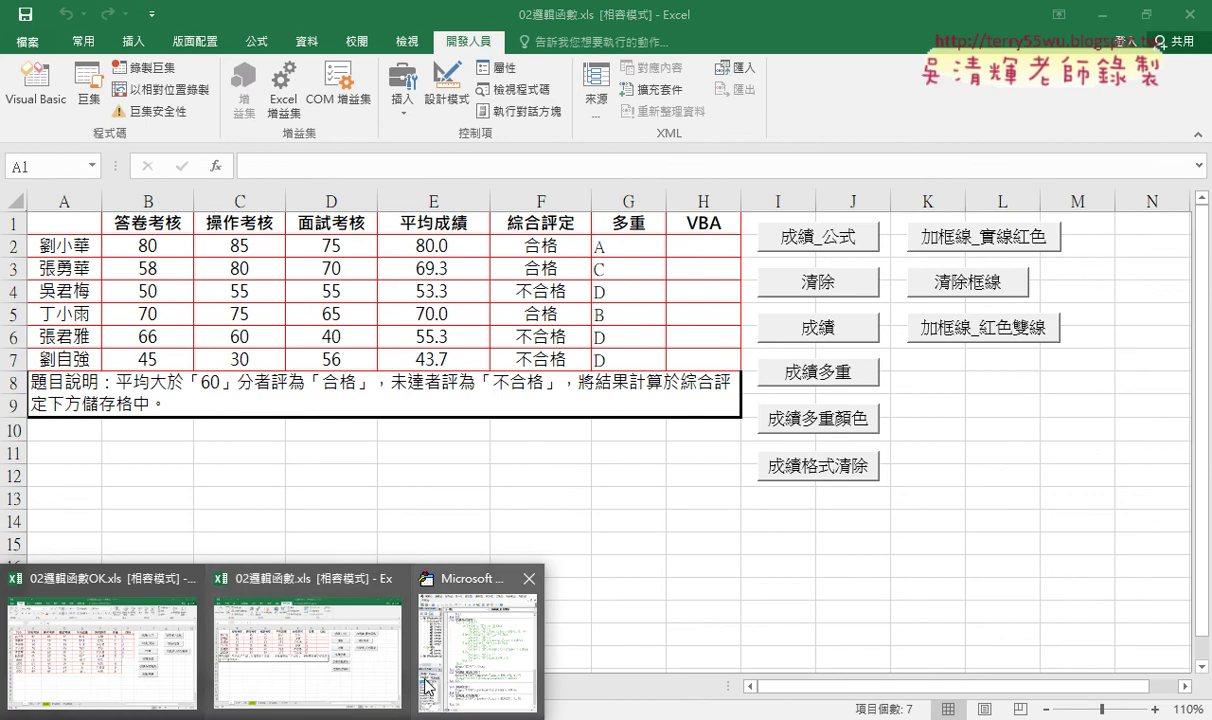
Copy Range("A1:H7") onto the blank second line of 加框線_紅色雙線.
{"action": "left_click", "coordinate": [445, 637]}
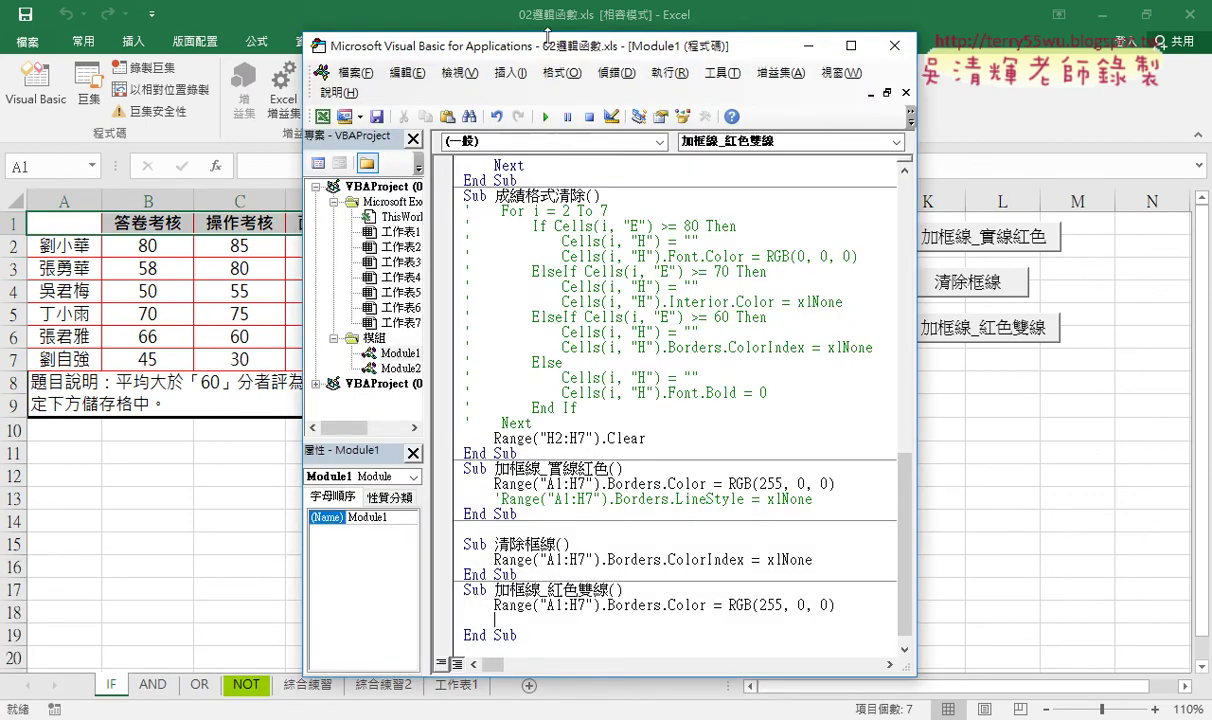
{"action": "scroll", "coordinate": [629, 443], "scroll_direction": "down", "scroll_amount": 1}
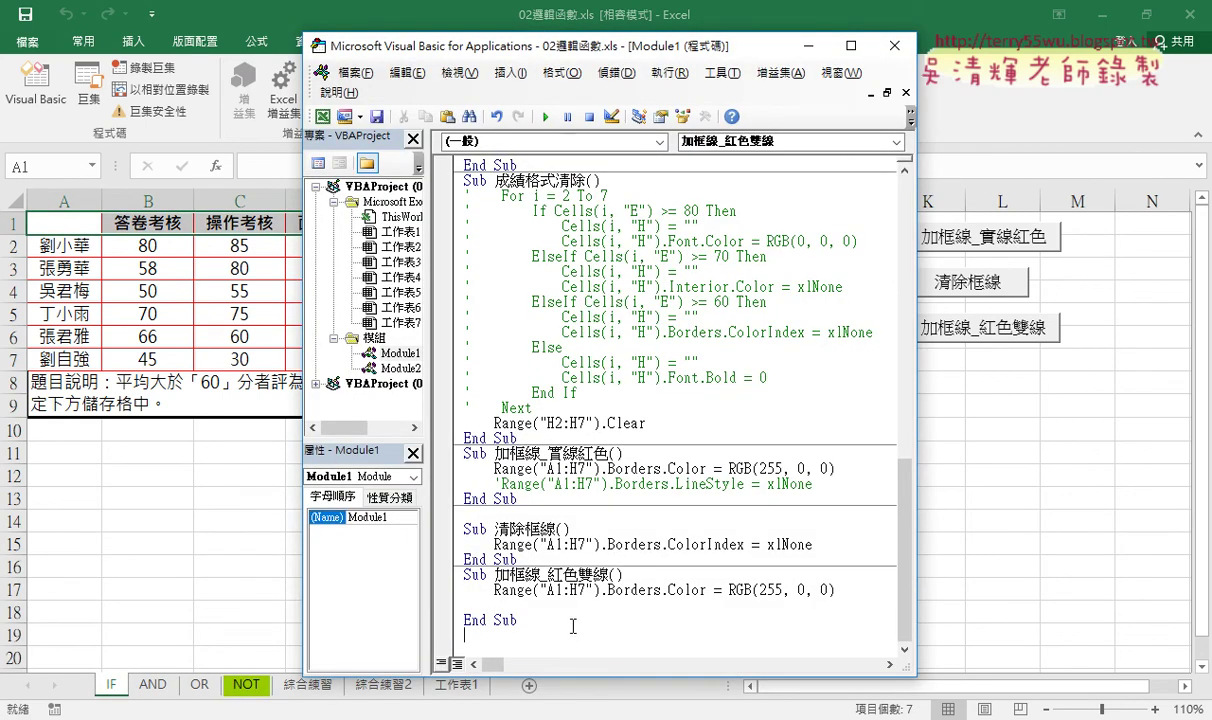
{"action": "scroll", "coordinate": [544, 596], "scroll_direction": "down", "scroll_amount": 1}
{"action": "scroll", "coordinate": [544, 596], "scroll_direction": "down", "scroll_amount": 1}
{"action": "scroll", "coordinate": [675, 400], "scroll_direction": "down", "scroll_amount": 4}
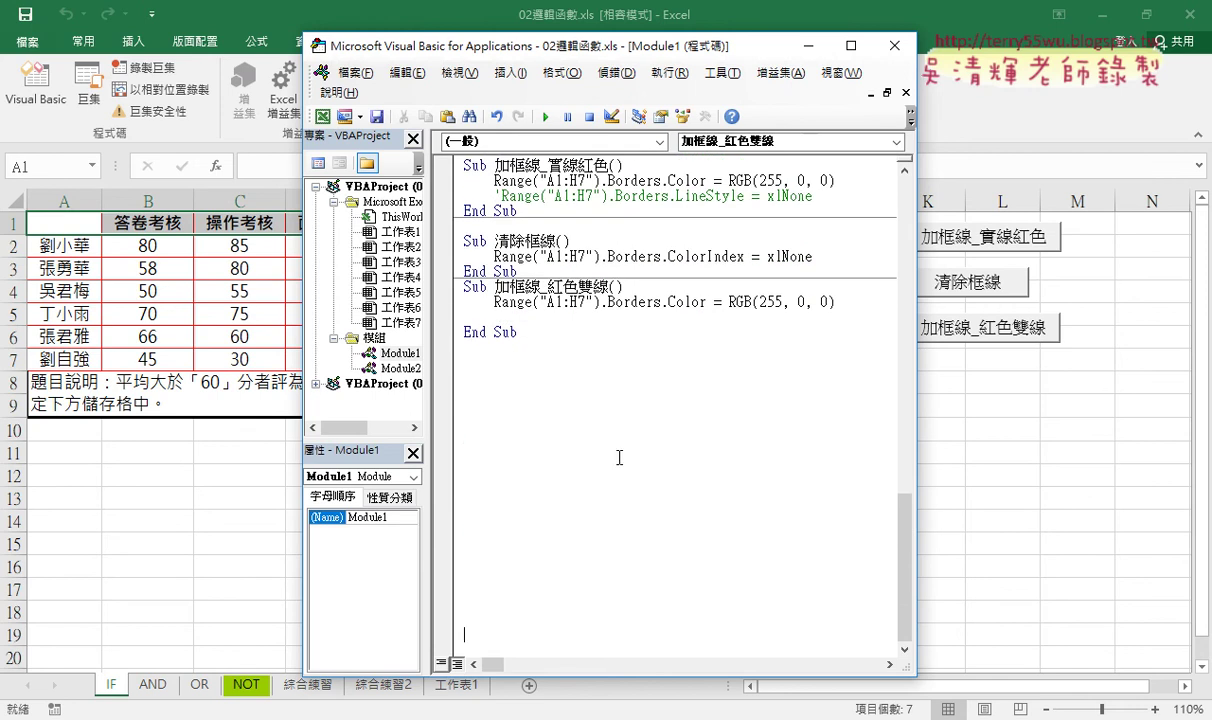
{"action": "left_click_drag", "start_coordinate": [538, 45], "coordinate": [538, 263]}
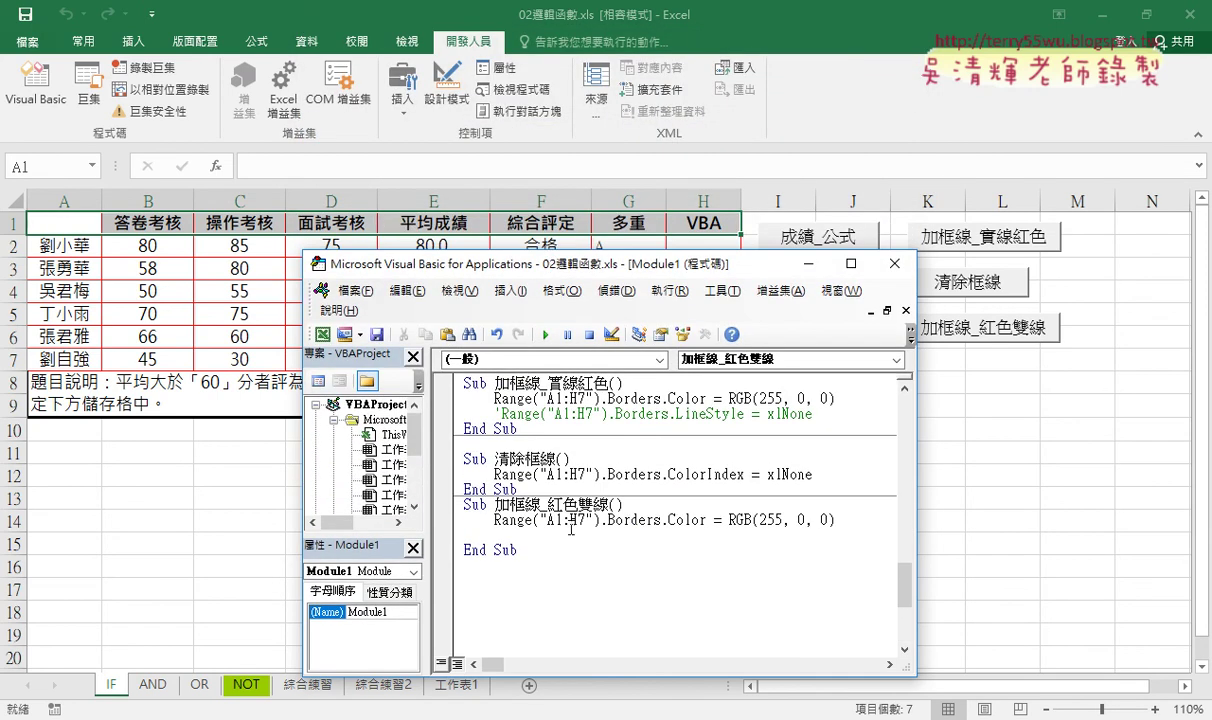
{"action": "left_click_drag", "start_coordinate": [493, 520], "coordinate": [600, 522]}
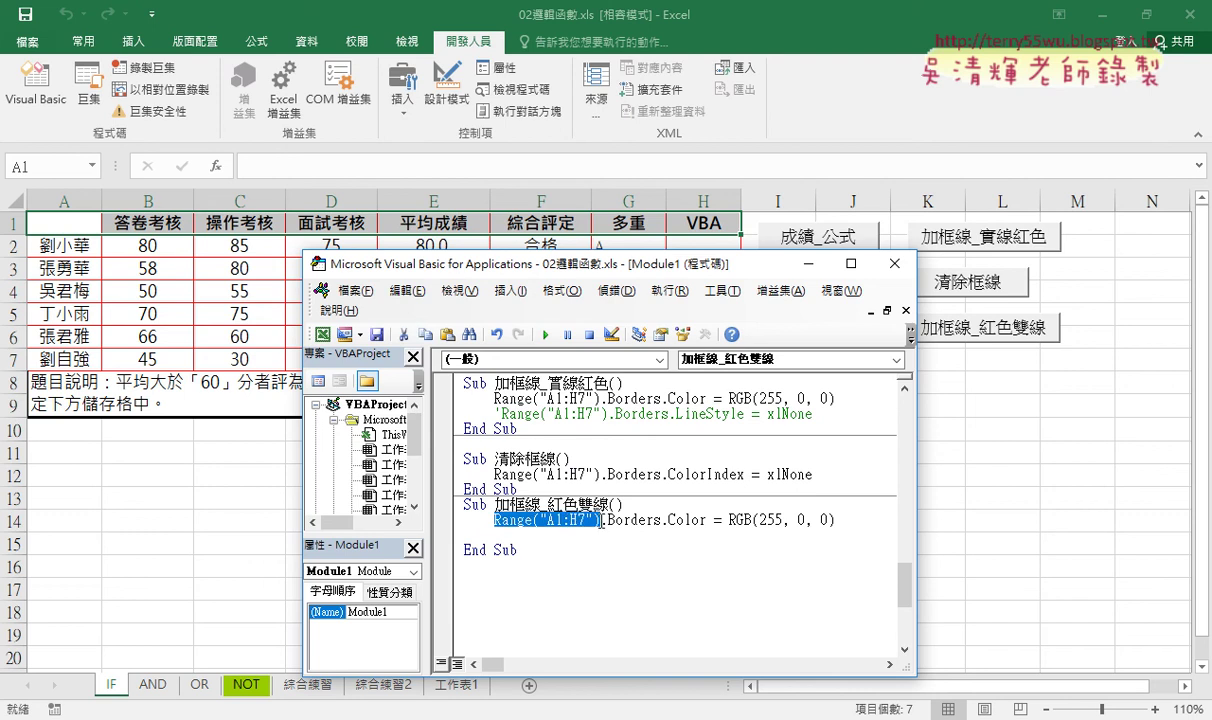
{"action": "key", "text": "ctrl+c"}
{"action": "left_click", "coordinate": [571, 535]}
{"action": "key", "text": "ctrl+v"}
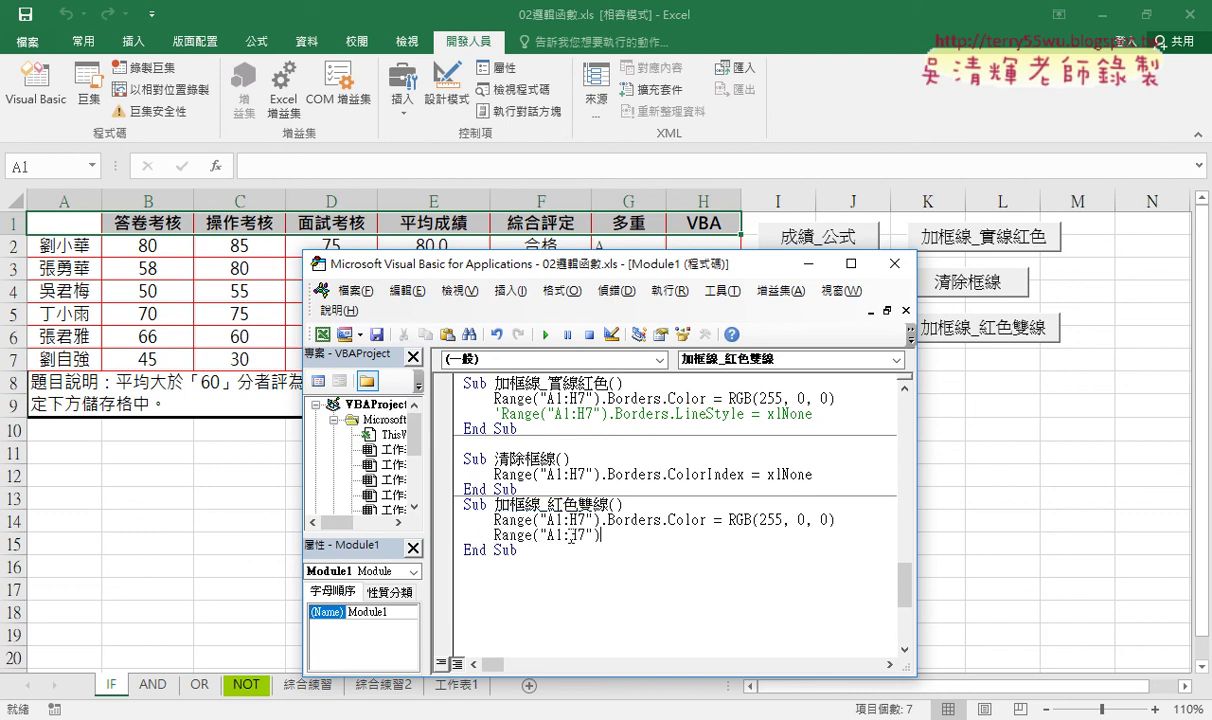
Change the range to A1:H1 and append .Borders. via IntelliSense.
{"action": "left_click", "coordinate": [583, 535]}
{"action": "key", "text": "BackSpace"}
{"action": "type", "text": "1\")"}
{"action": "type", "text": ".B"}
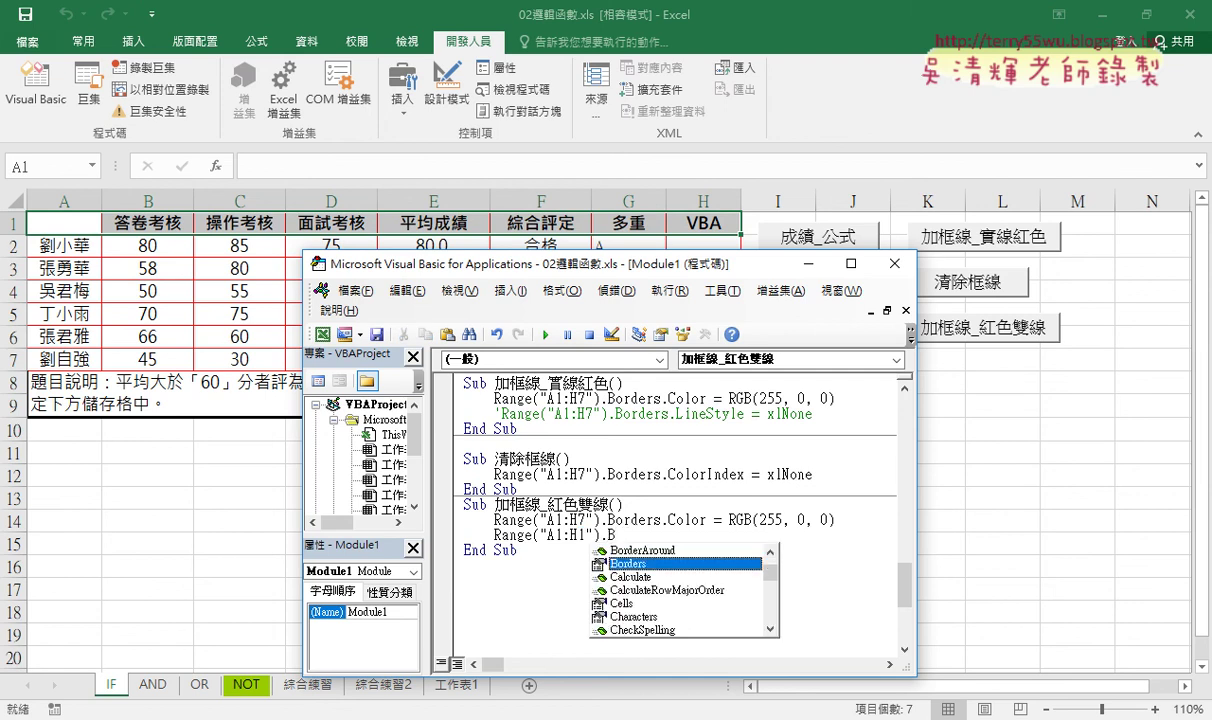
{"action": "key", "text": "Tab"}
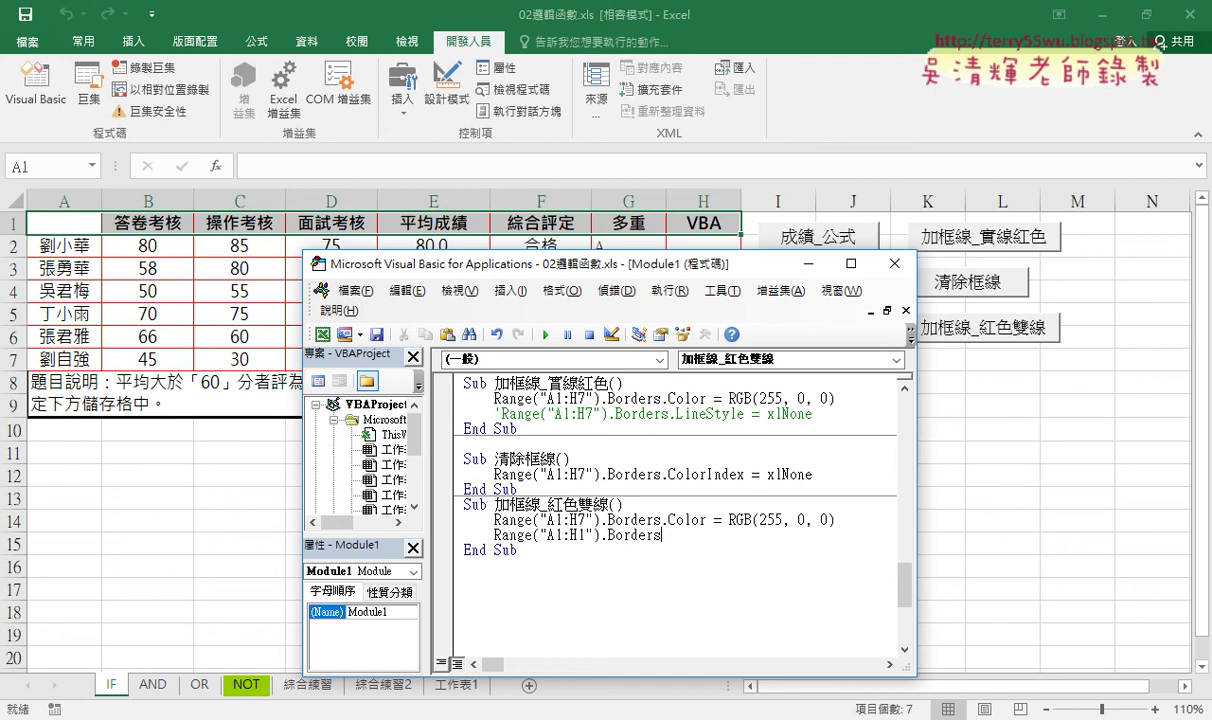
{"action": "type", "text": "."}
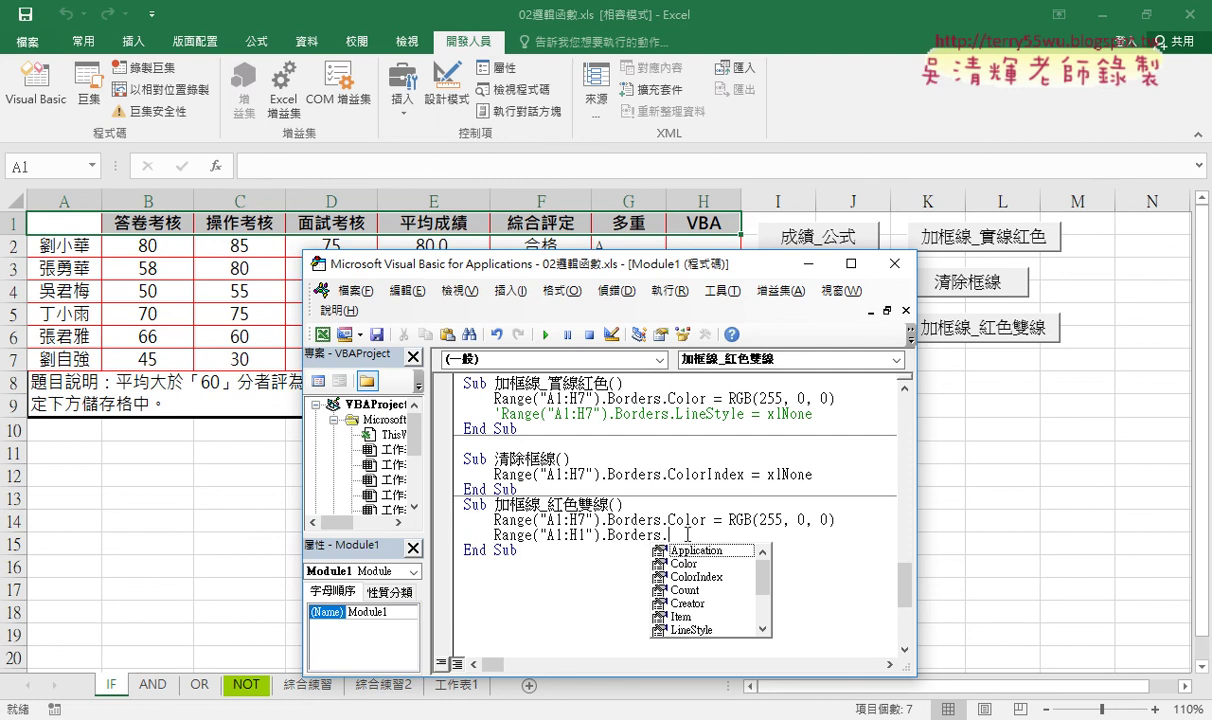
Make the line read Range("A1:H1").Borders(xlEdgeBottom). using xlEdgeBottom from IntelliSense.
{"action": "key", "text": "BackSpace"}
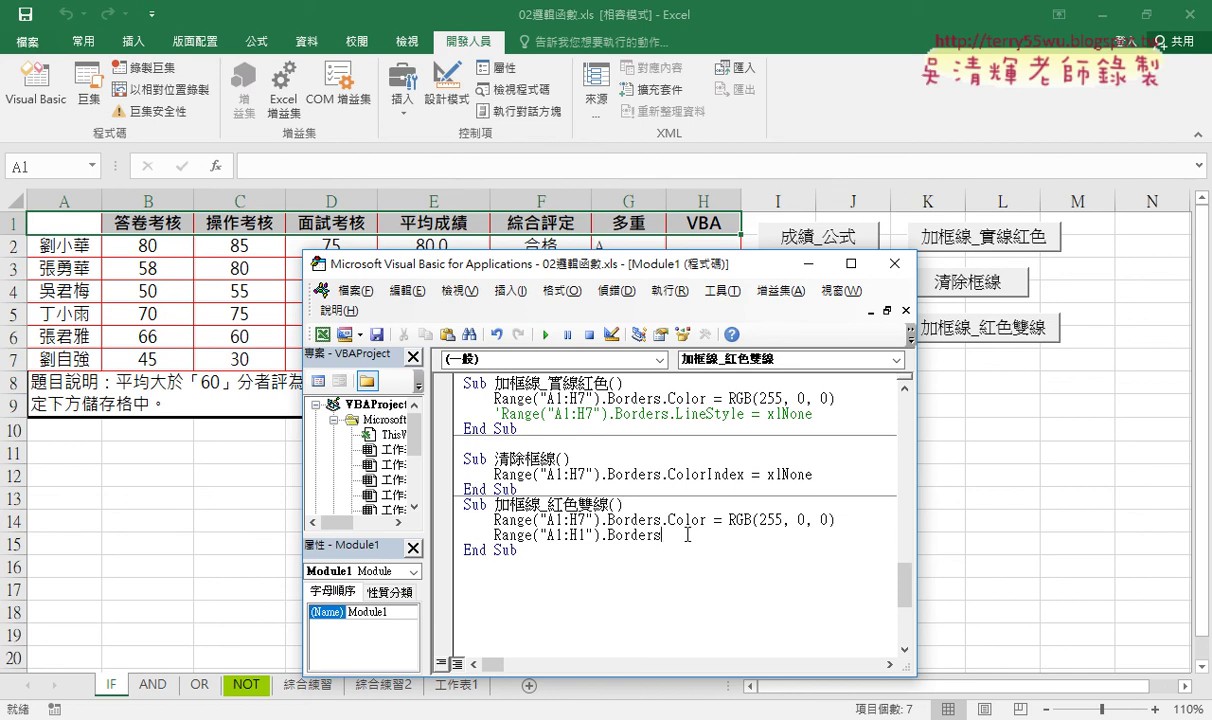
{"action": "type", "text": "("}
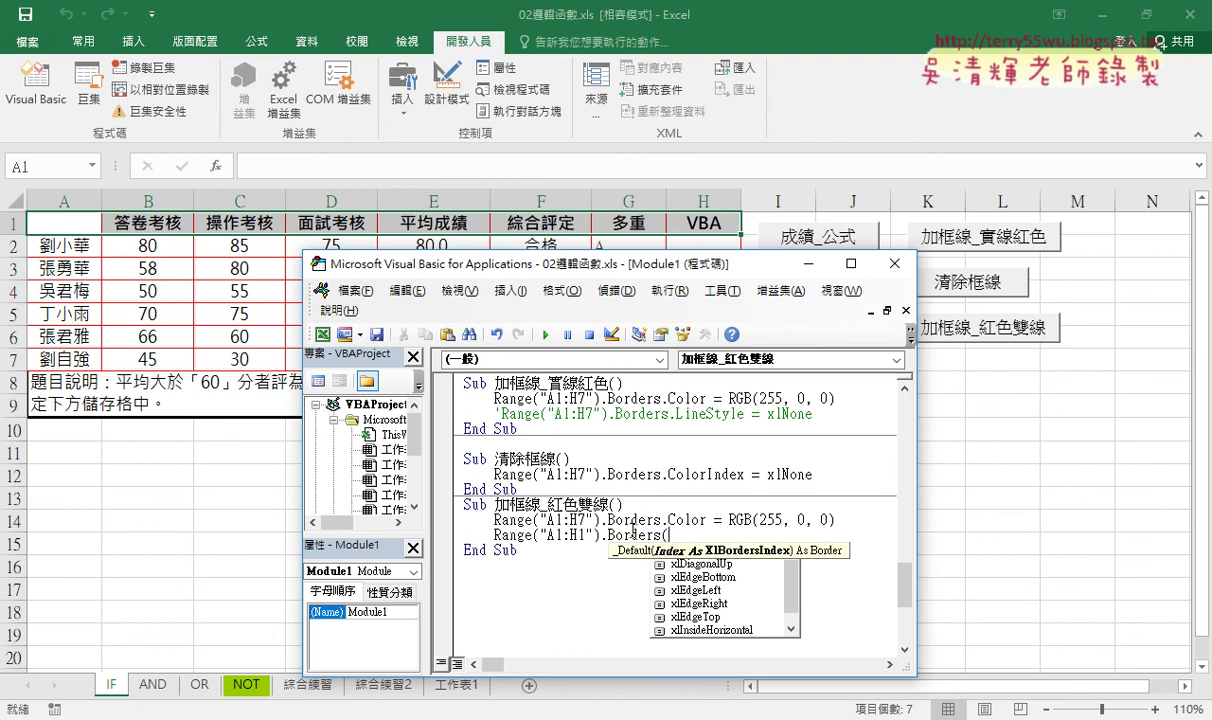
{"action": "left_click", "coordinate": [797, 608]}
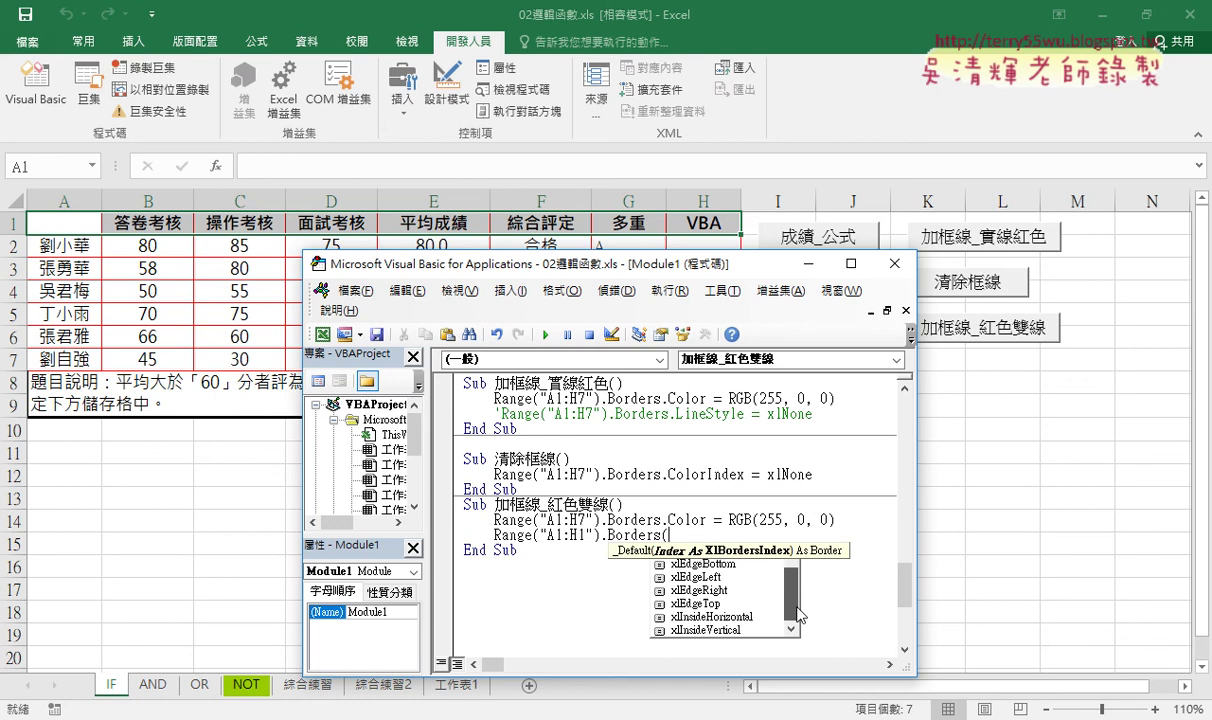
{"action": "left_click_drag", "start_coordinate": [797, 614], "coordinate": [800, 570]}
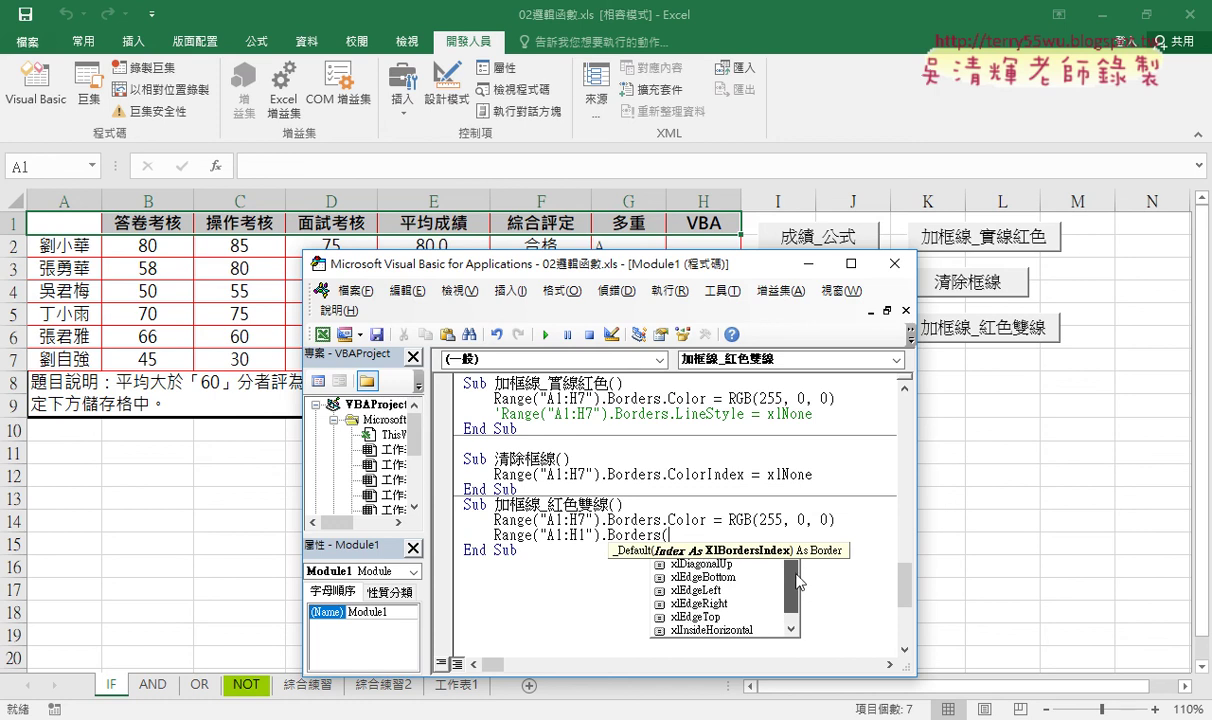
{"action": "left_click", "coordinate": [700, 577]}
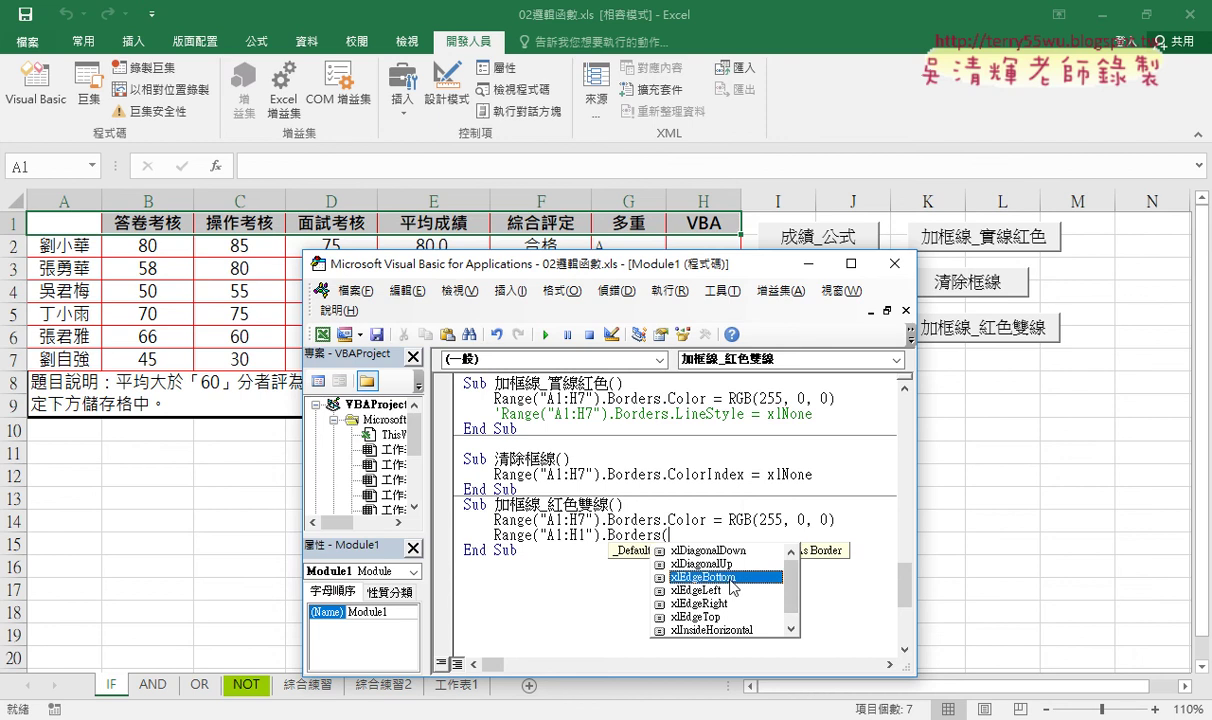
{"action": "scroll", "coordinate": [729, 538], "scroll_direction": "up", "scroll_amount": 1}
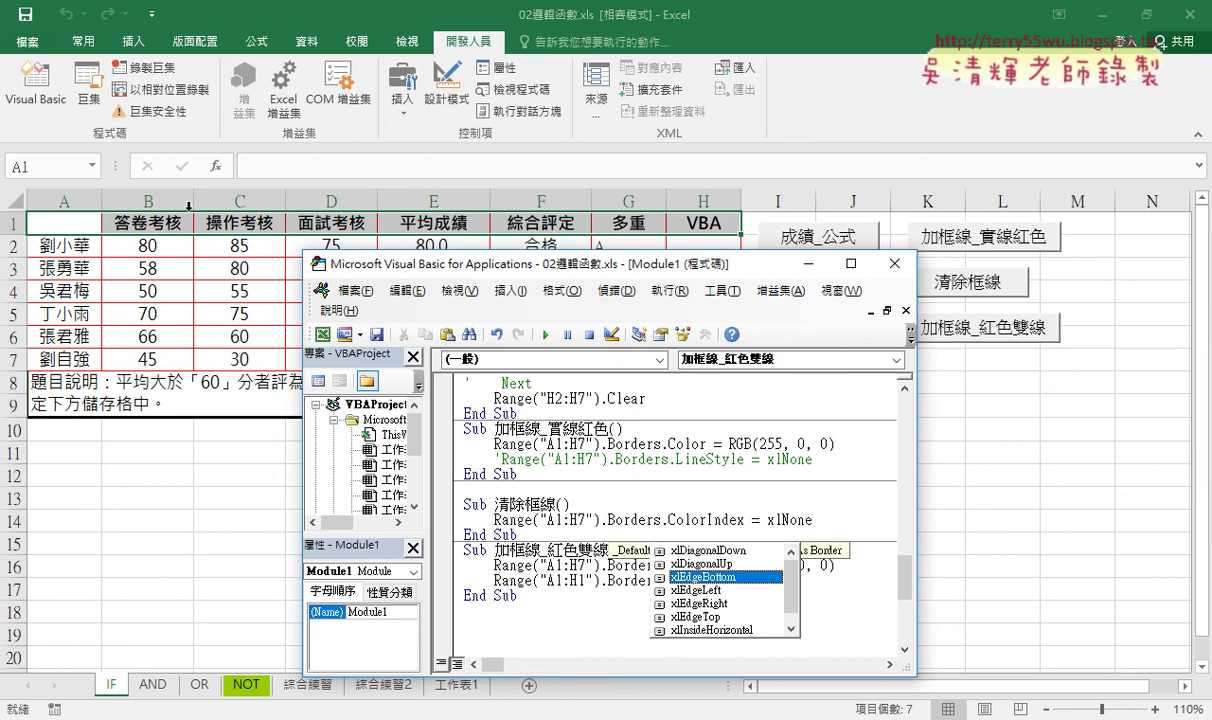
{"action": "scroll", "coordinate": [795, 590], "scroll_direction": "down", "scroll_amount": 1}
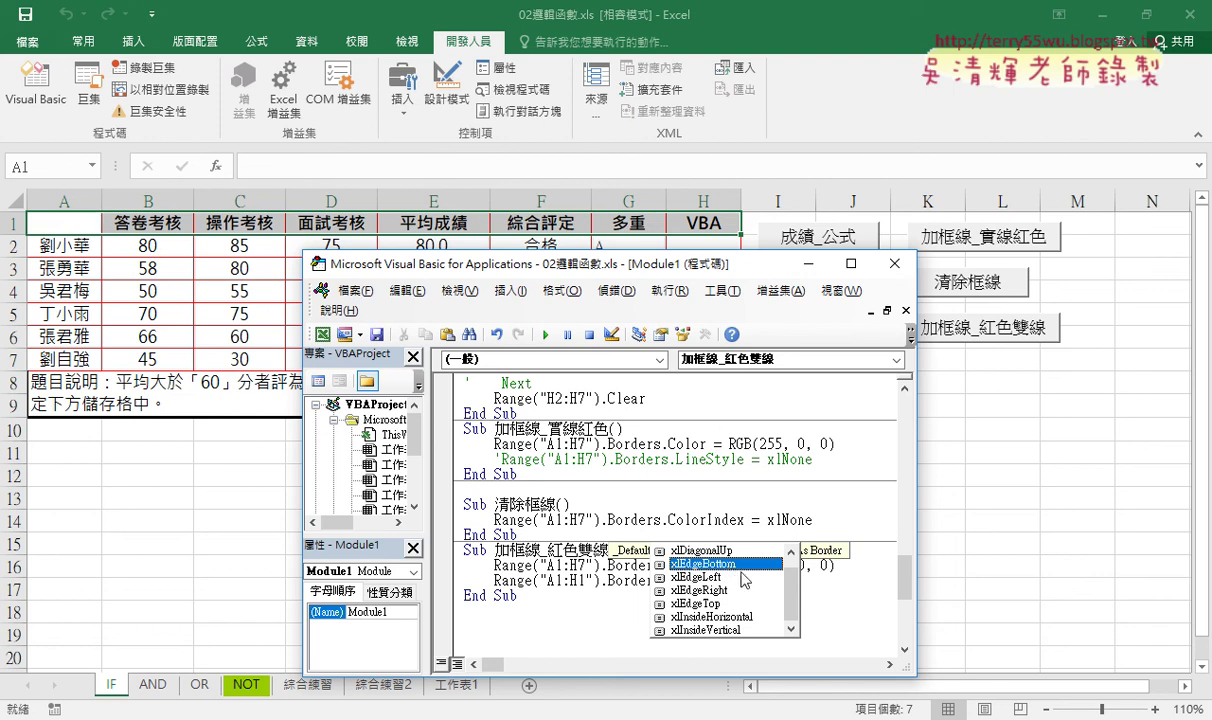
{"action": "double_click", "coordinate": [715, 563]}
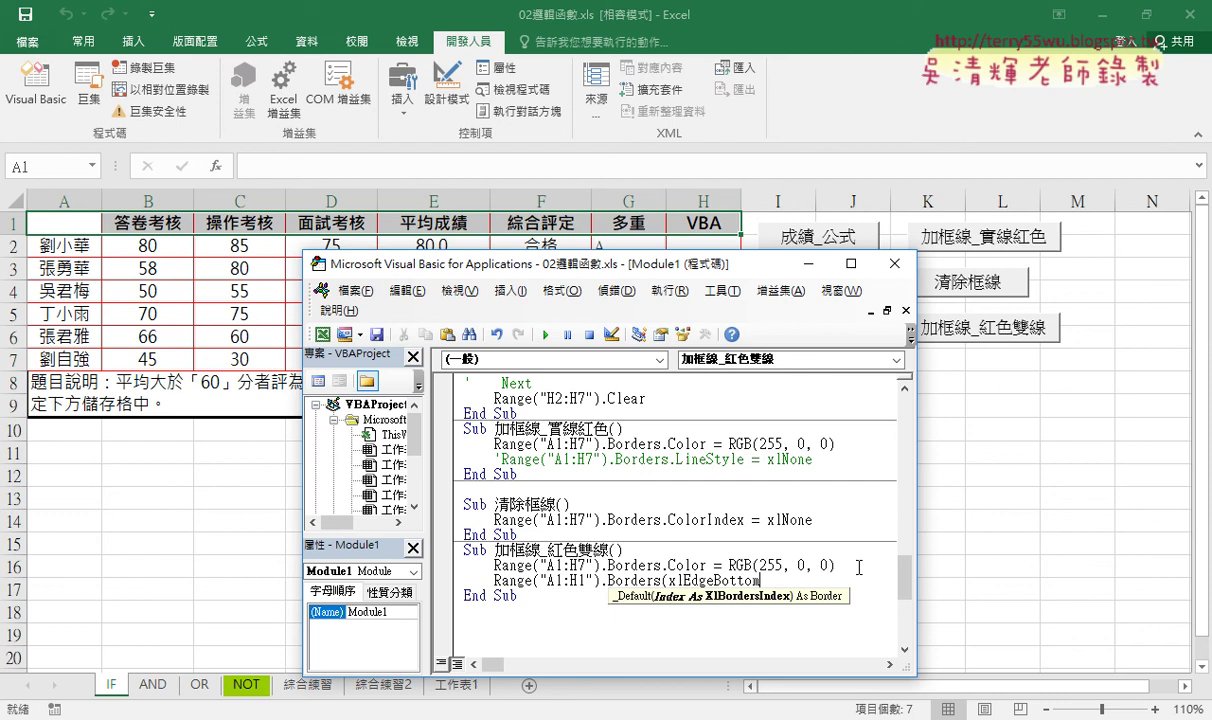
{"action": "type", "text": ")"}
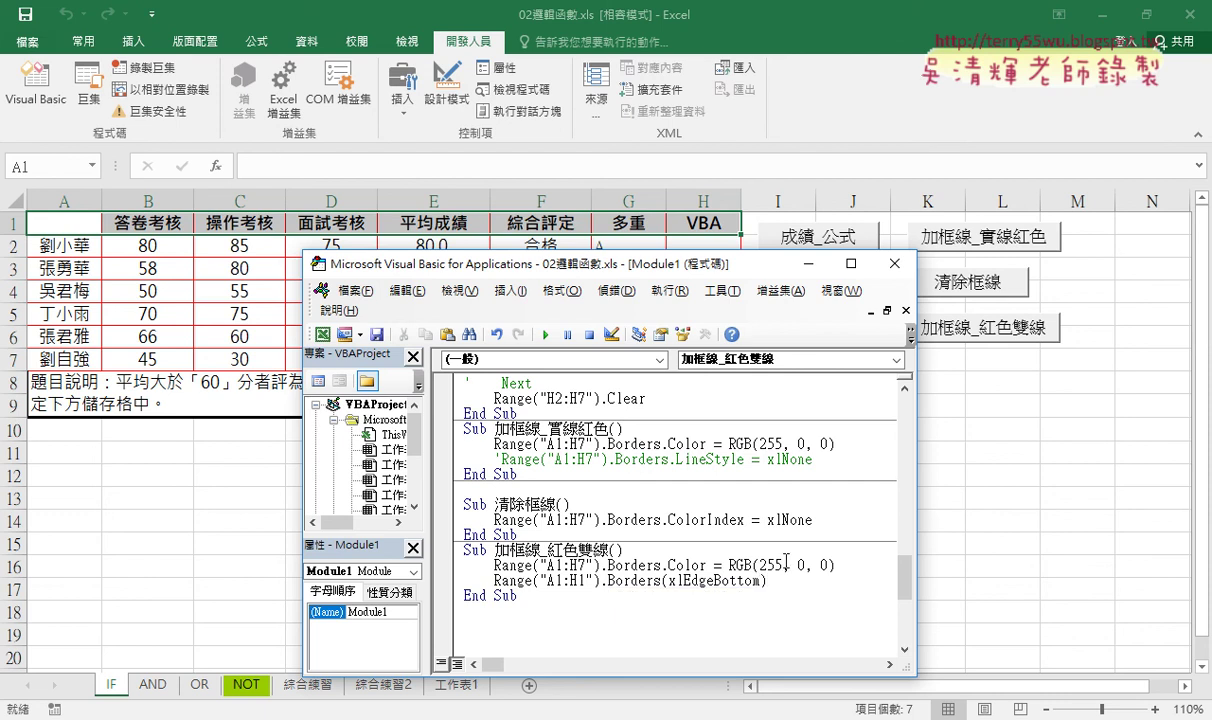
{"action": "left_click_drag", "start_coordinate": [661, 580], "coordinate": [768, 582]}
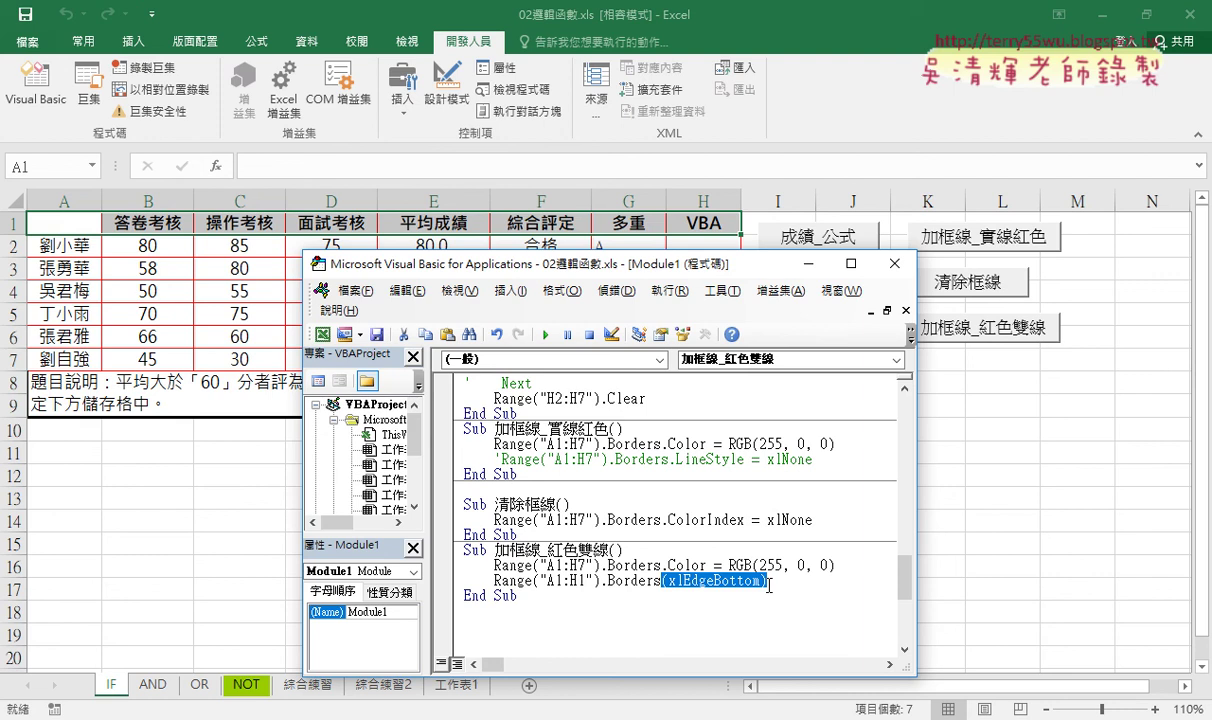
{"action": "left_click", "coordinate": [769, 583]}
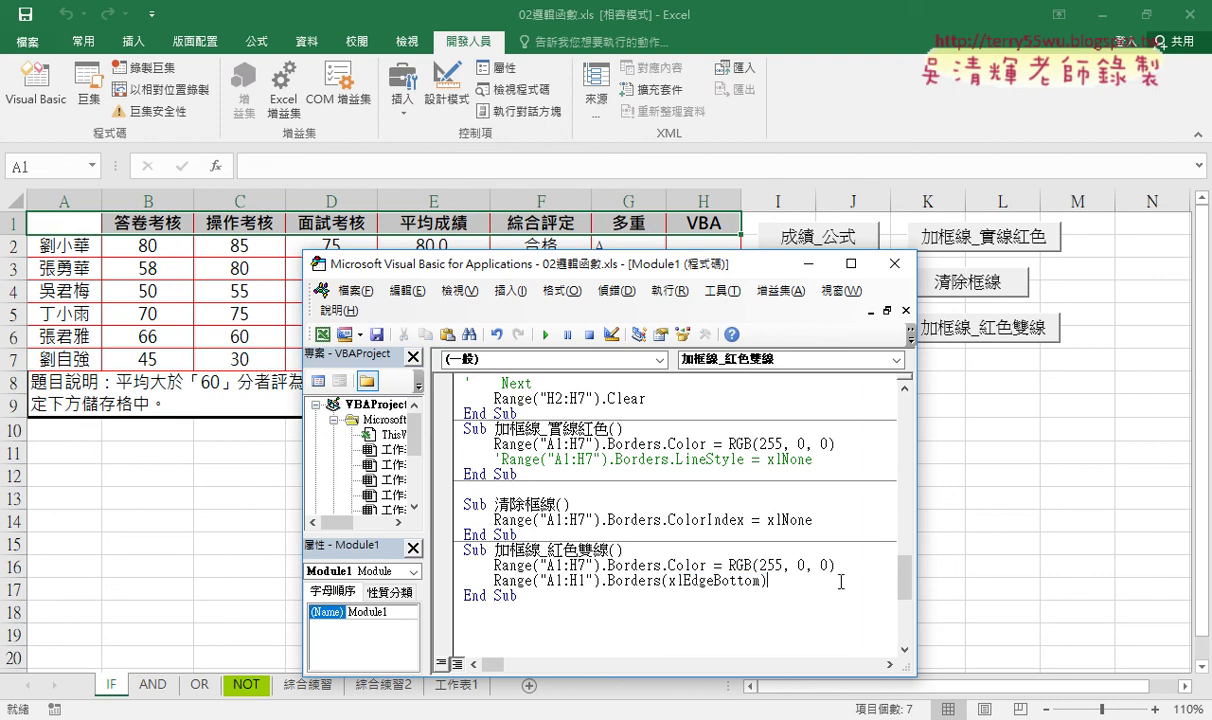
{"action": "type", "text": "."}
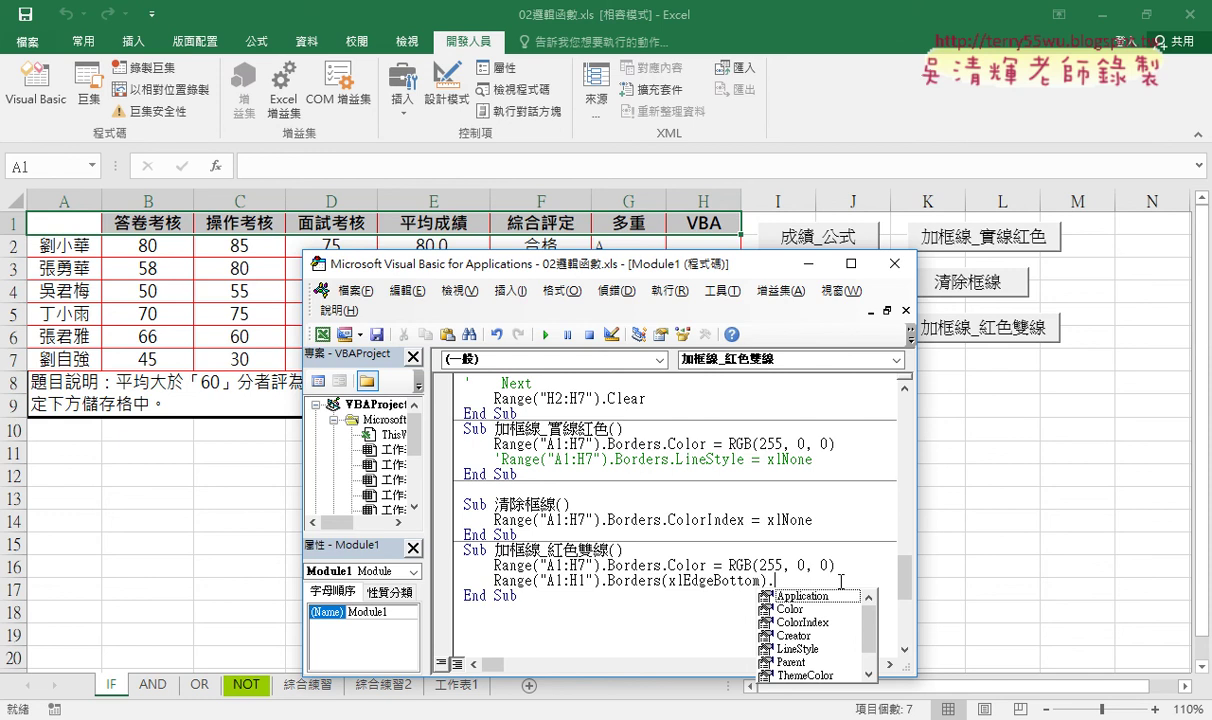
Finish the A1:H1 bottom-edge line with .LineStyle = xlDouble.
{"action": "double_click", "coordinate": [802, 648]}
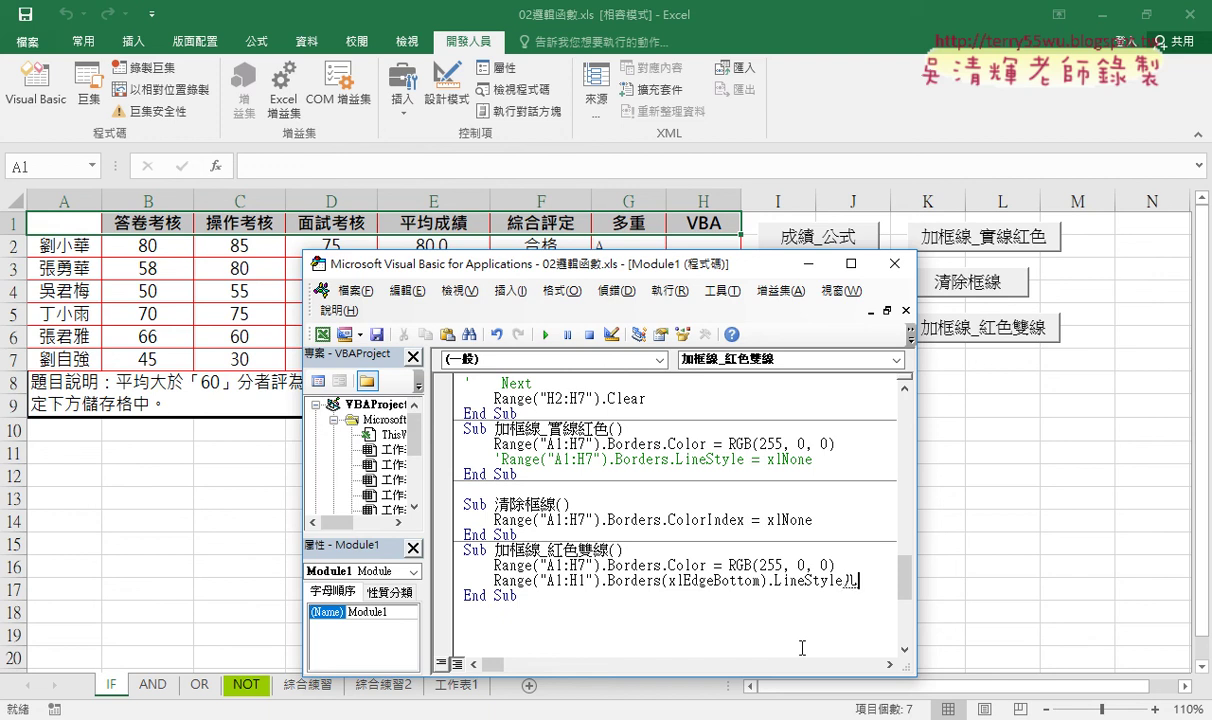
{"action": "type", "text": "="}
{"action": "type", "text": "xl"}
{"action": "type", "text": "dou"}
{"action": "type", "text": "ble"}
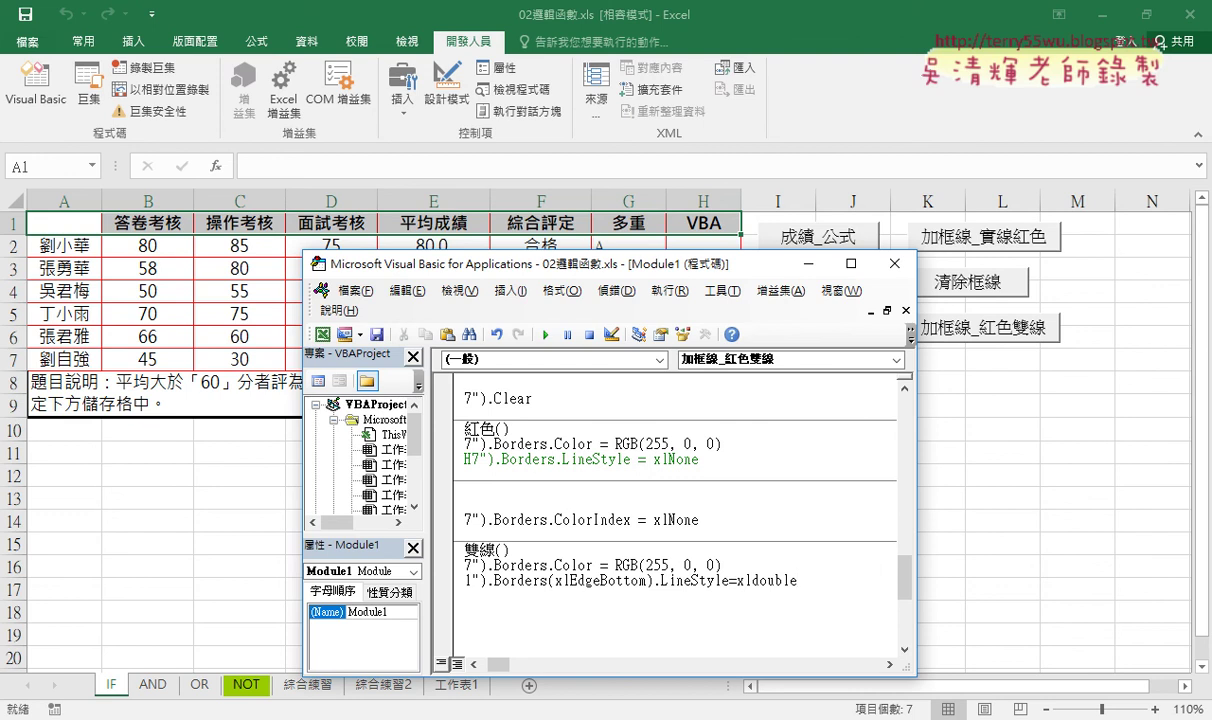
{"action": "key", "text": "Left"}
{"action": "key", "text": "Left"}
{"action": "key", "text": "Left"}
{"action": "key", "text": "Left"}
{"action": "key", "text": "Left"}
Open the Border.LineStyle help page and go to the XlLineStyle reference.
{"action": "key", "text": "F1"}
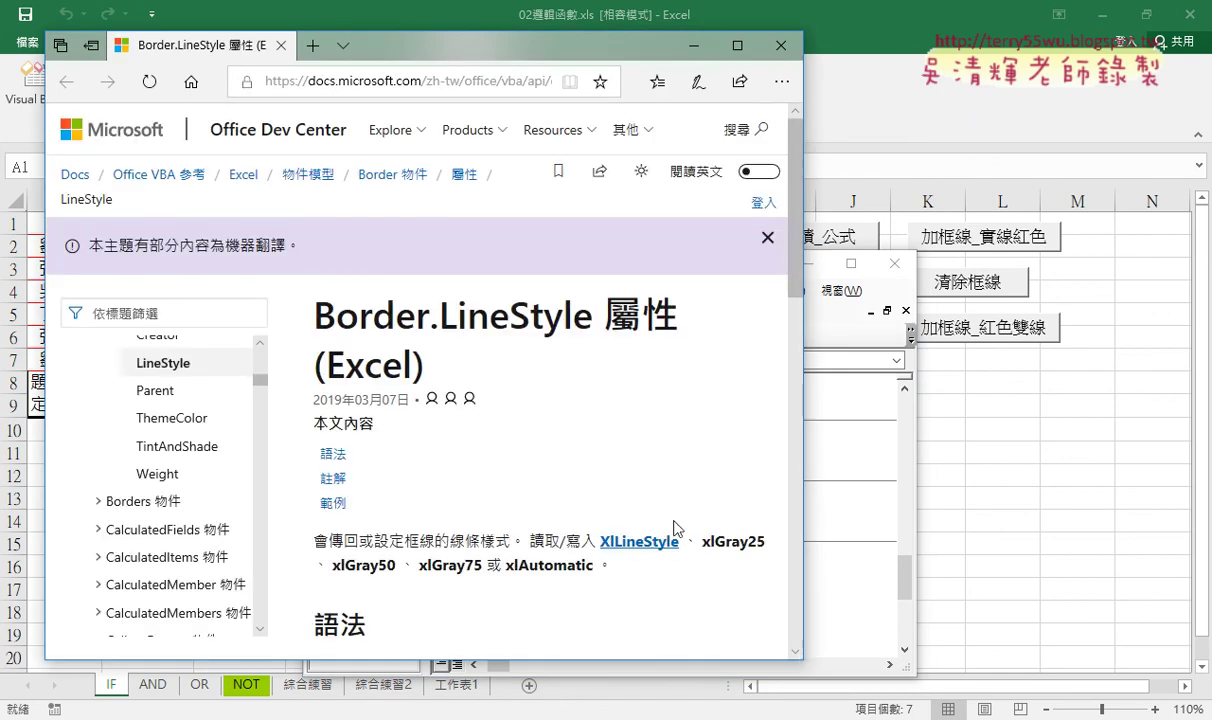
{"action": "left_click_drag", "start_coordinate": [302, 298], "coordinate": [594, 328]}
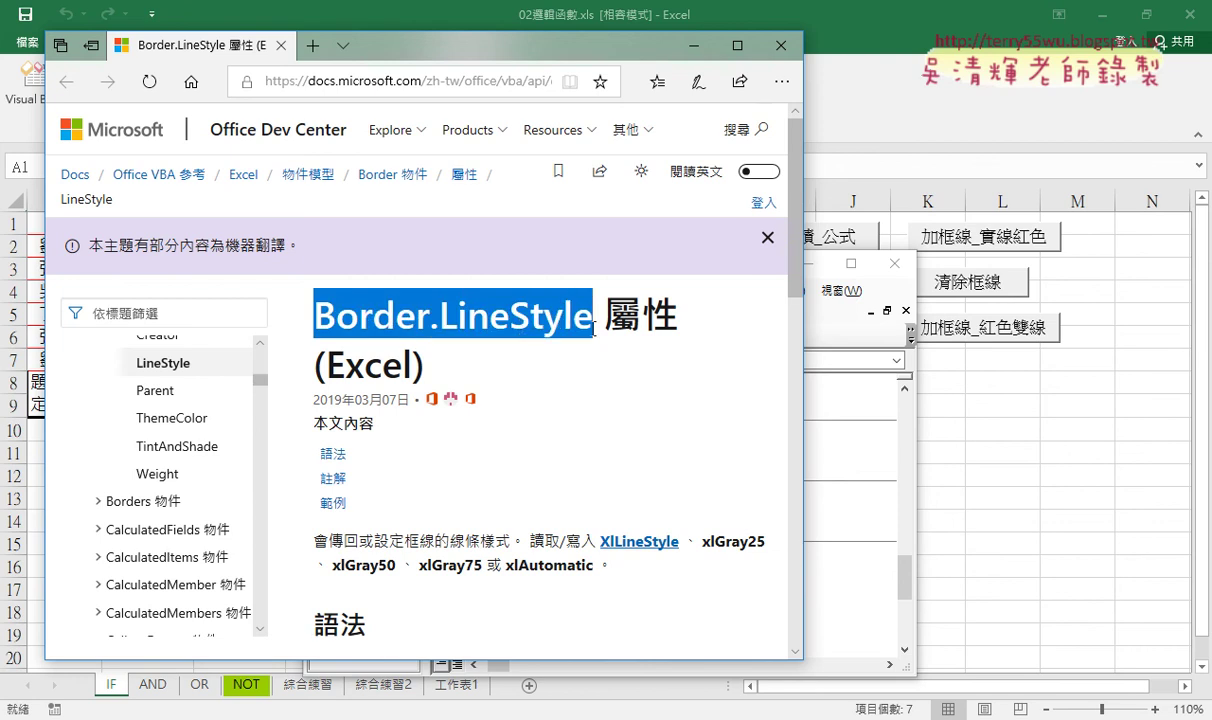
{"action": "scroll", "coordinate": [594, 328], "scroll_direction": "down", "scroll_amount": 2}
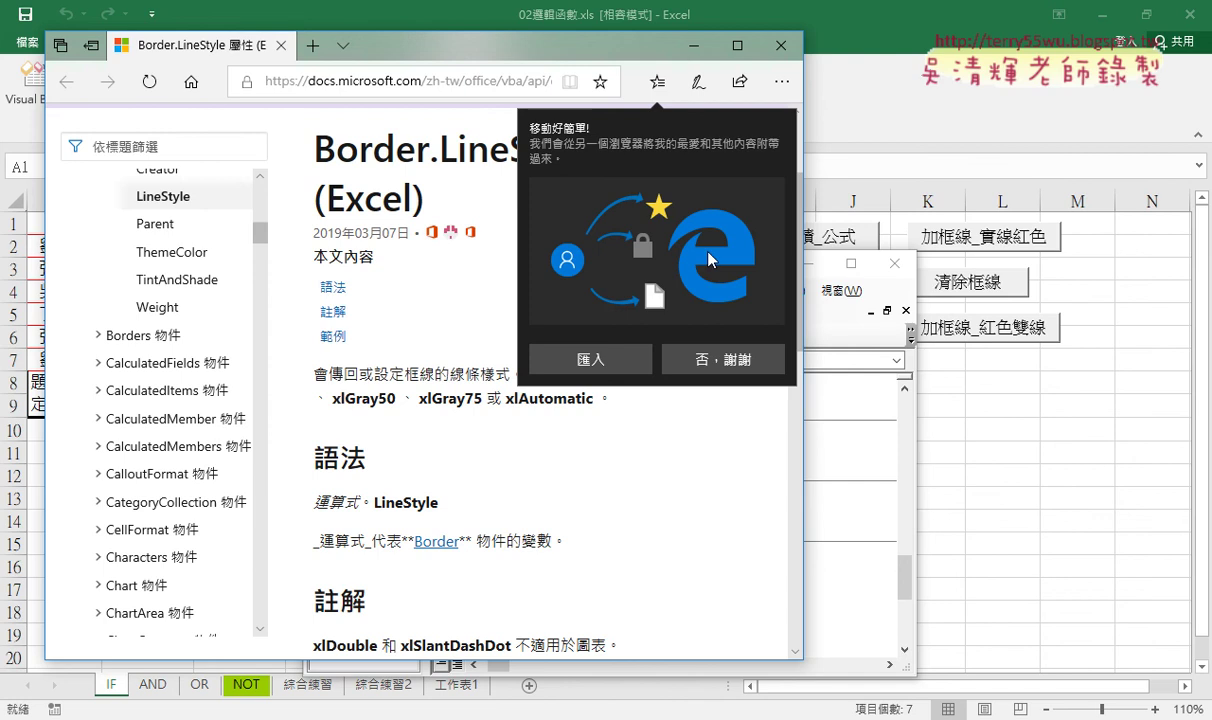
{"action": "left_click", "coordinate": [690, 357]}
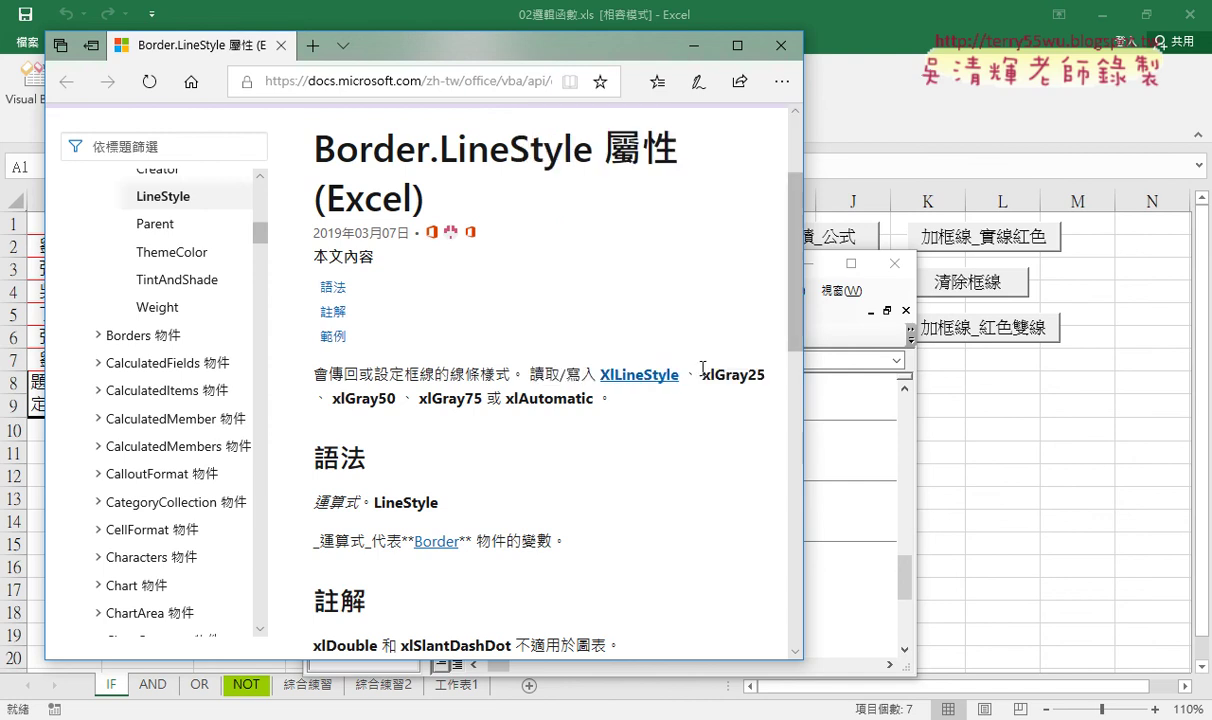
{"action": "left_click", "coordinate": [644, 383]}
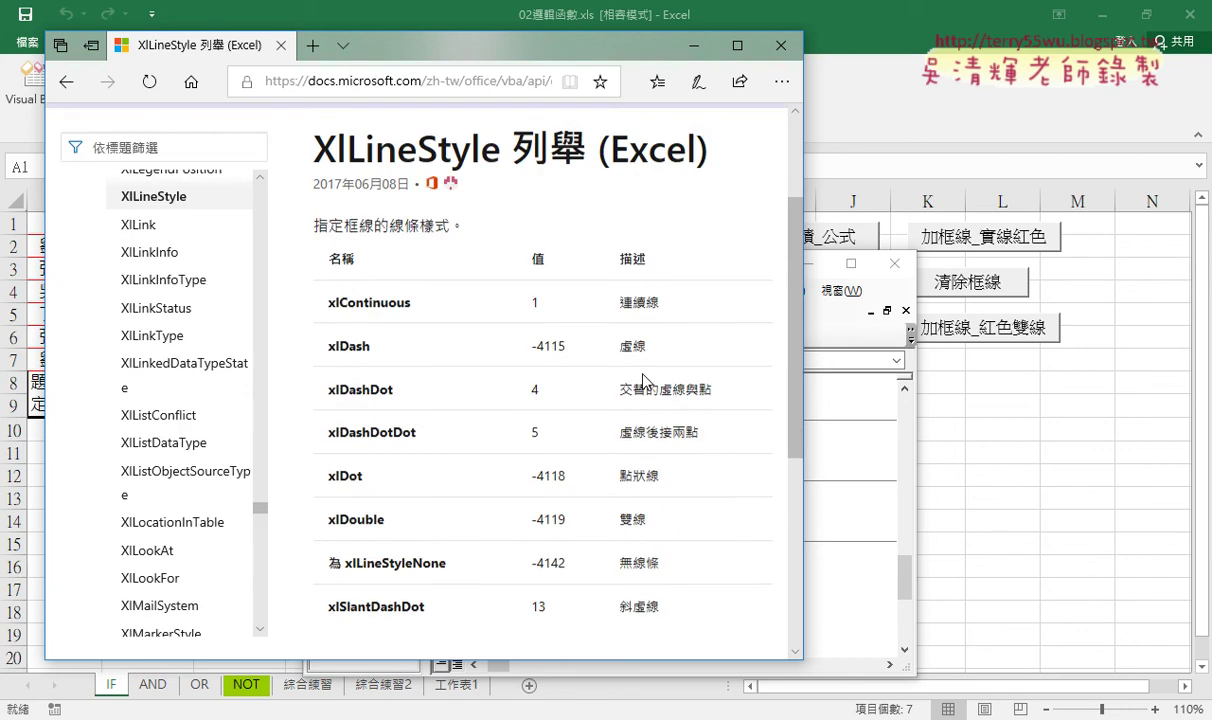
{"action": "scroll", "coordinate": [644, 383], "scroll_direction": "down", "scroll_amount": 1}
Review xlContinuous, xlDash and xlDouble (-4119) in the table, then return to Excel.
{"action": "double_click", "coordinate": [639, 218]}
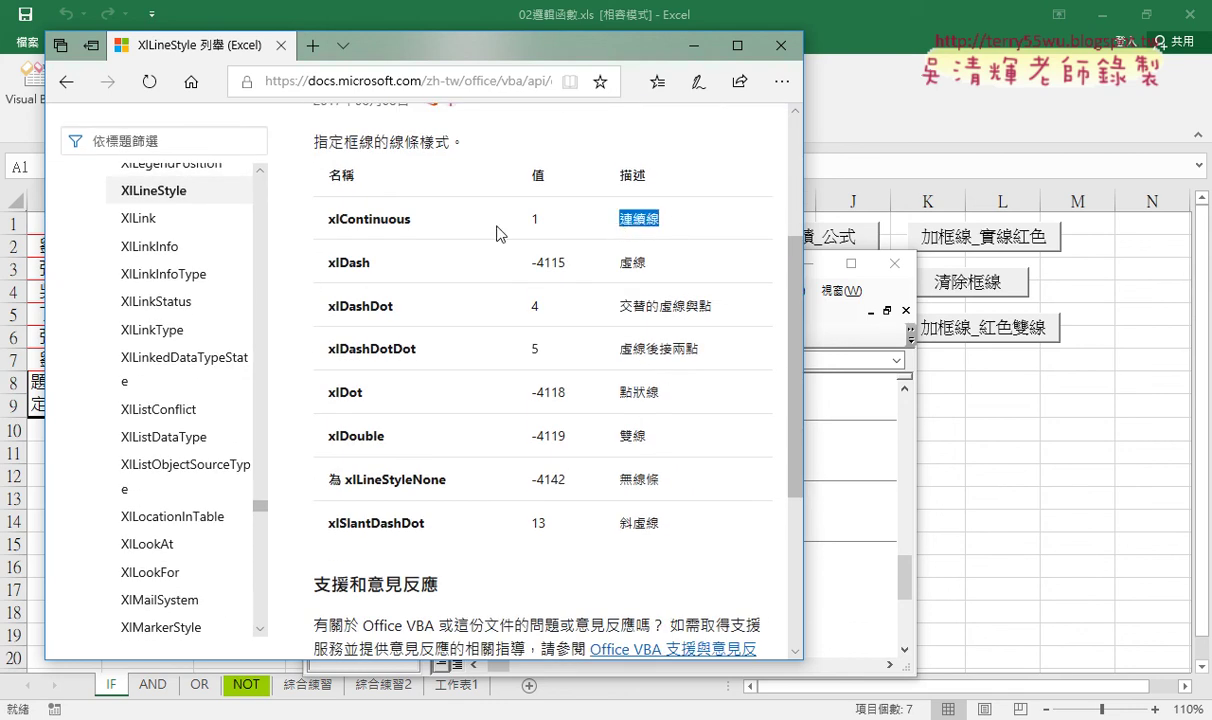
{"action": "left_click_drag", "start_coordinate": [420, 218], "coordinate": [310, 222]}
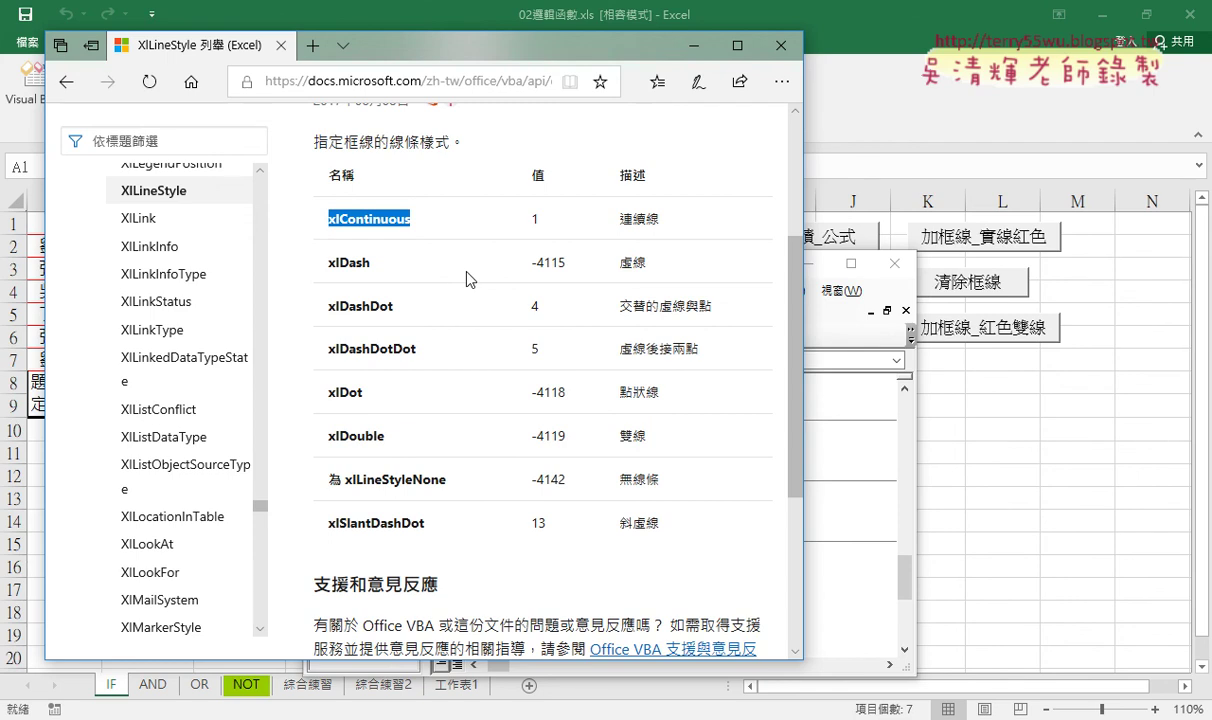
{"action": "double_click", "coordinate": [652, 264]}
{"action": "left_click_drag", "start_coordinate": [388, 266], "coordinate": [322, 265]}
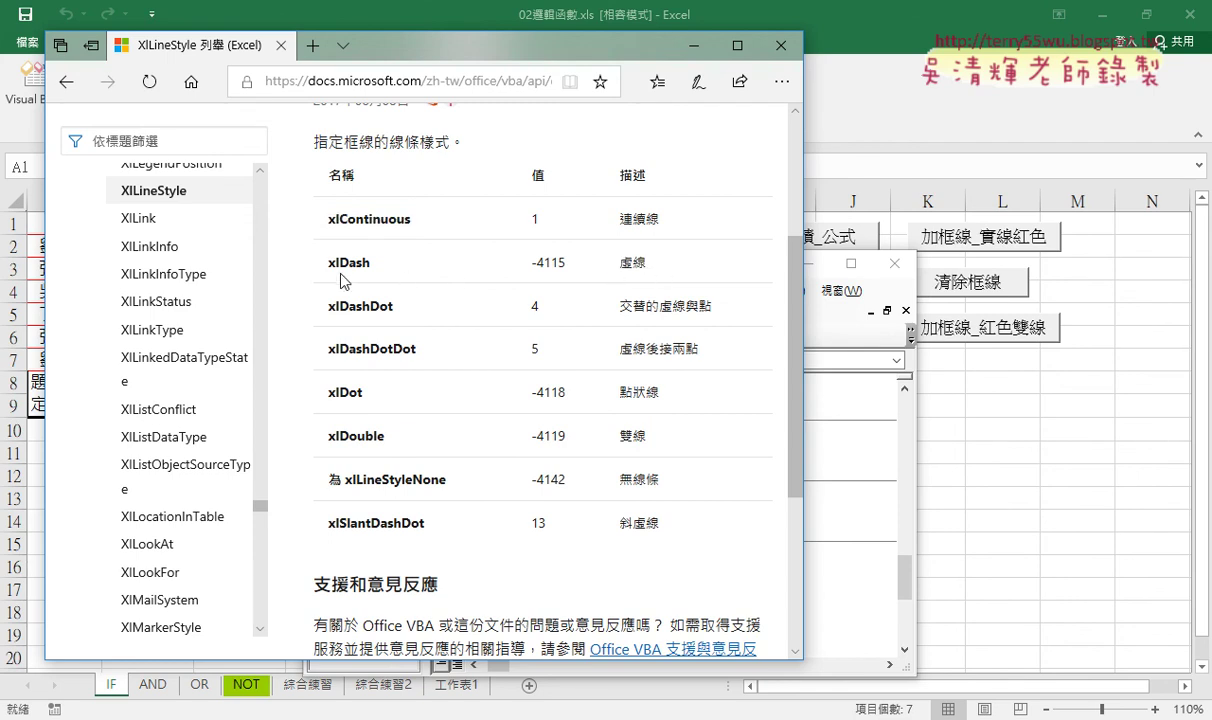
{"action": "left_click_drag", "start_coordinate": [400, 444], "coordinate": [322, 437]}
{"action": "left_click_drag", "start_coordinate": [649, 438], "coordinate": [619, 437]}
{"action": "left_click_drag", "start_coordinate": [390, 437], "coordinate": [328, 440]}
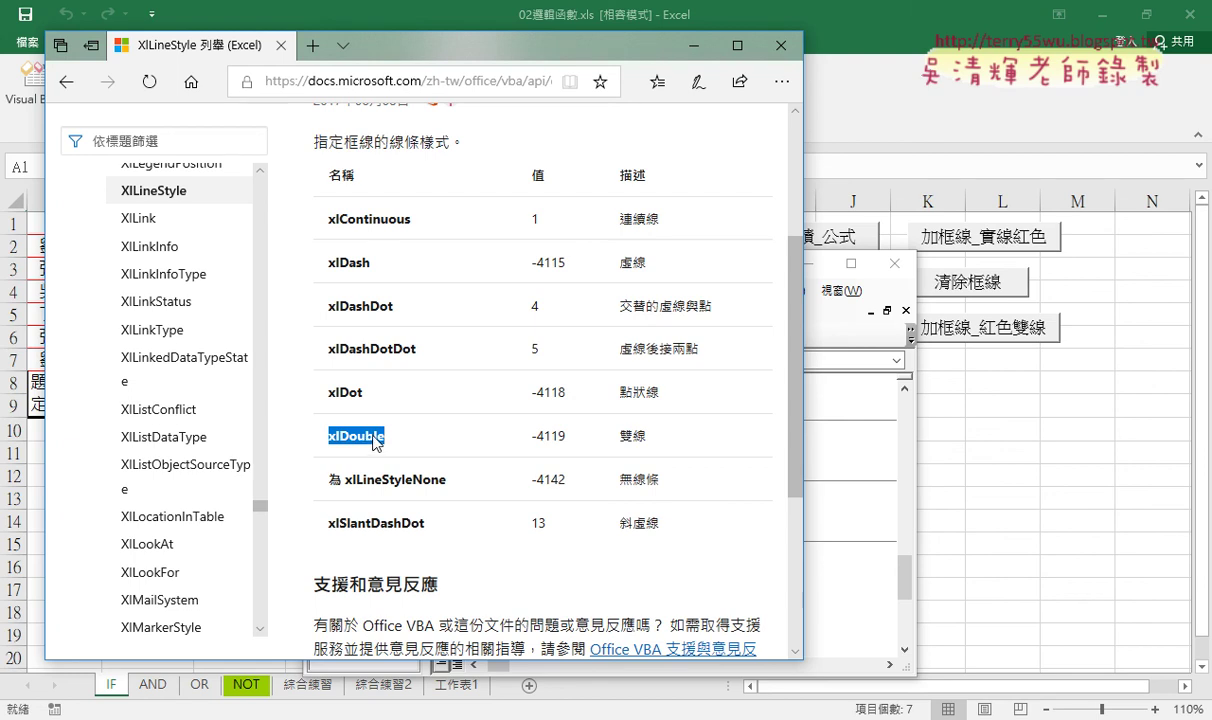
{"action": "left_click_drag", "start_coordinate": [566, 436], "coordinate": [528, 437]}
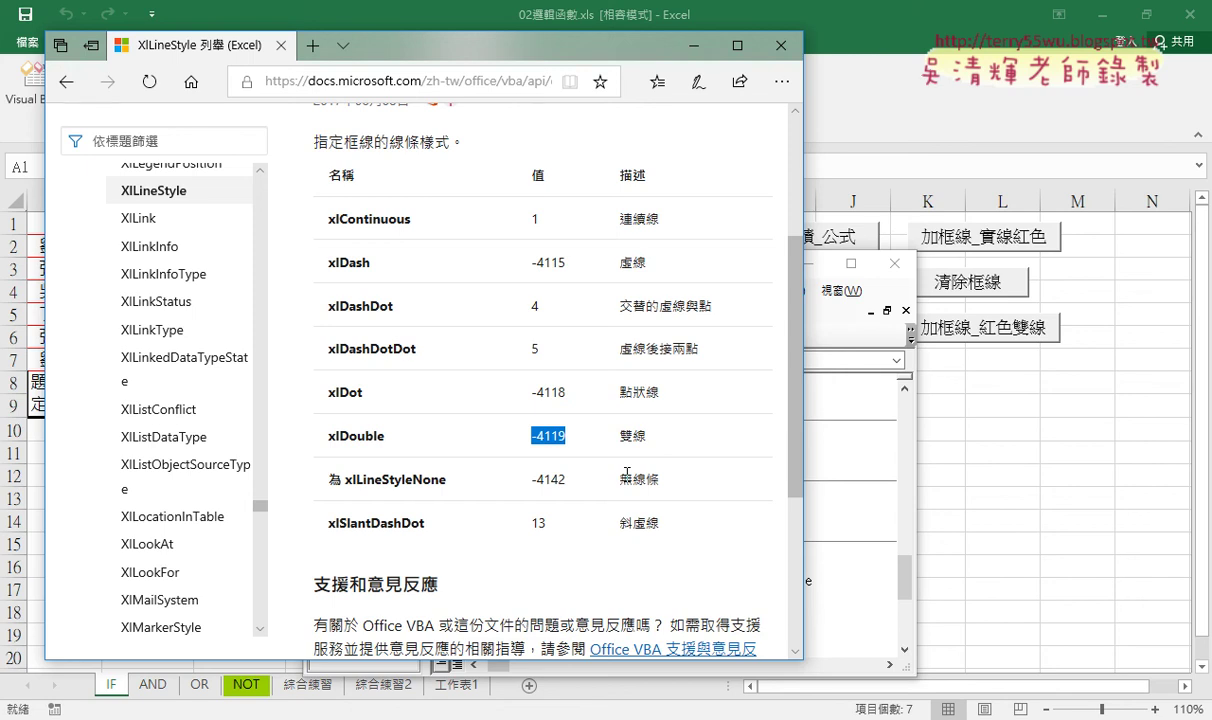
{"action": "left_click_drag", "start_coordinate": [386, 436], "coordinate": [330, 444]}
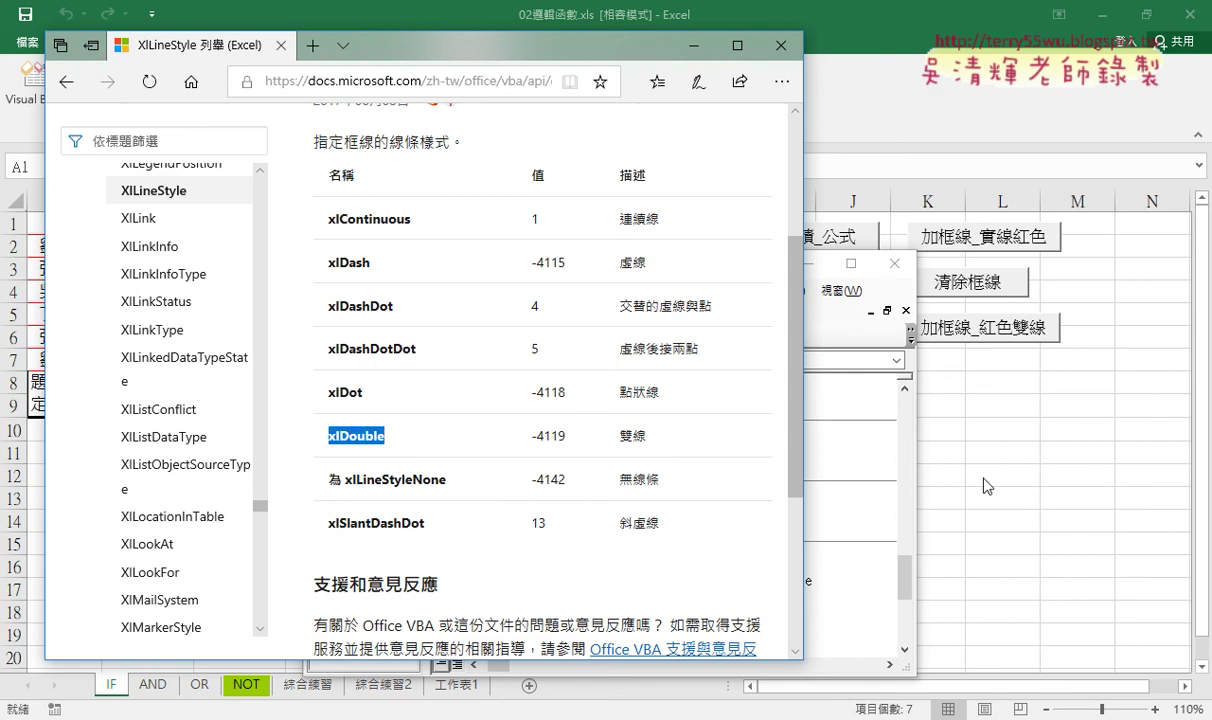
{"action": "left_click", "coordinate": [1024, 484]}
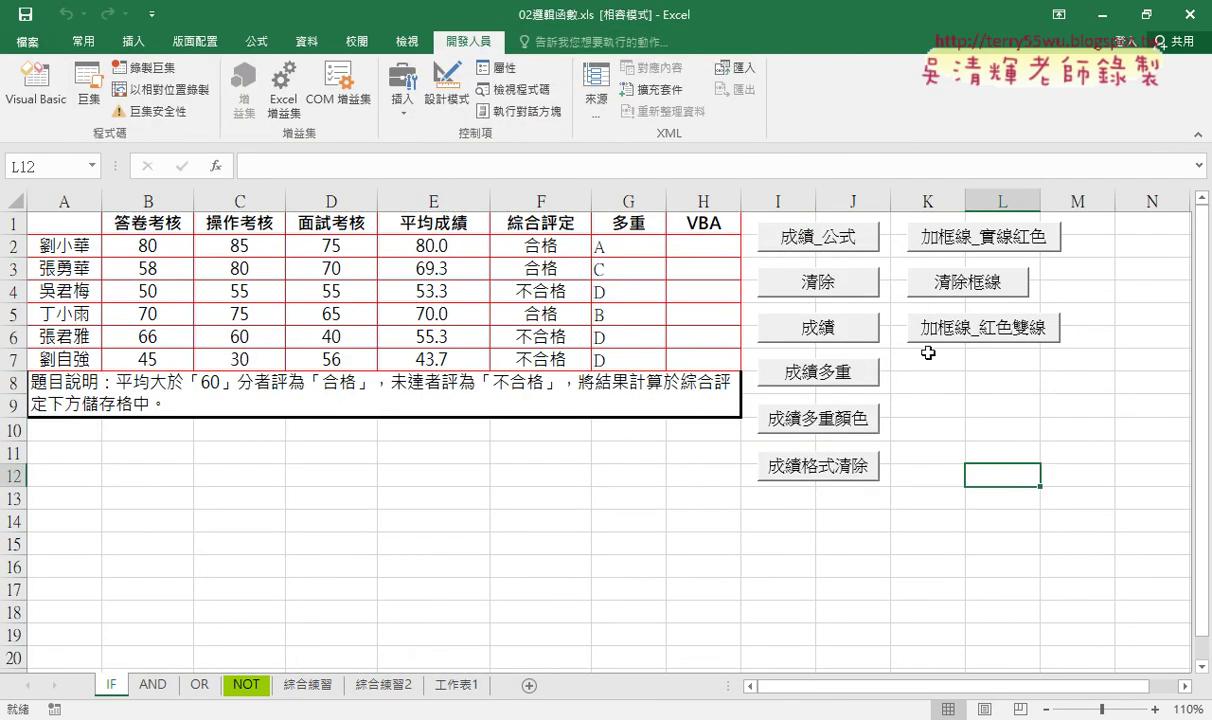
Reopen and widen the VBA editor, add a line below the xlDouble statement, and select Range("A1:H1").
{"action": "left_click", "coordinate": [53, 103]}
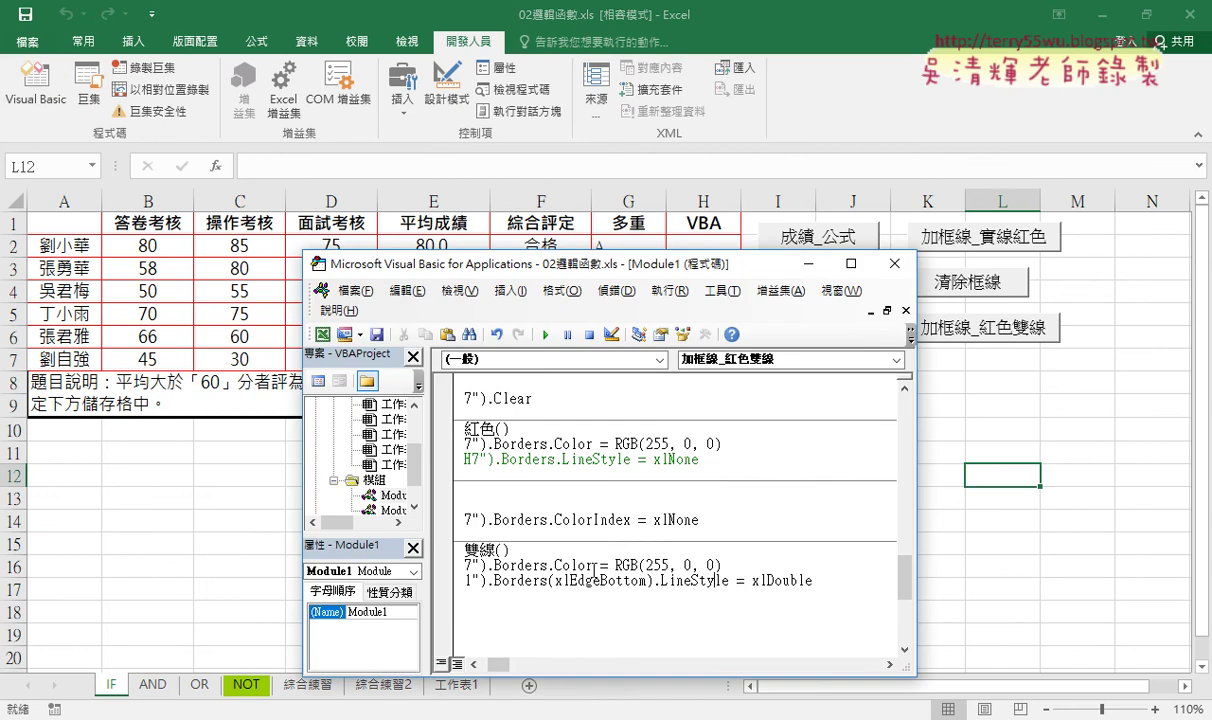
{"action": "left_click", "coordinate": [476, 634]}
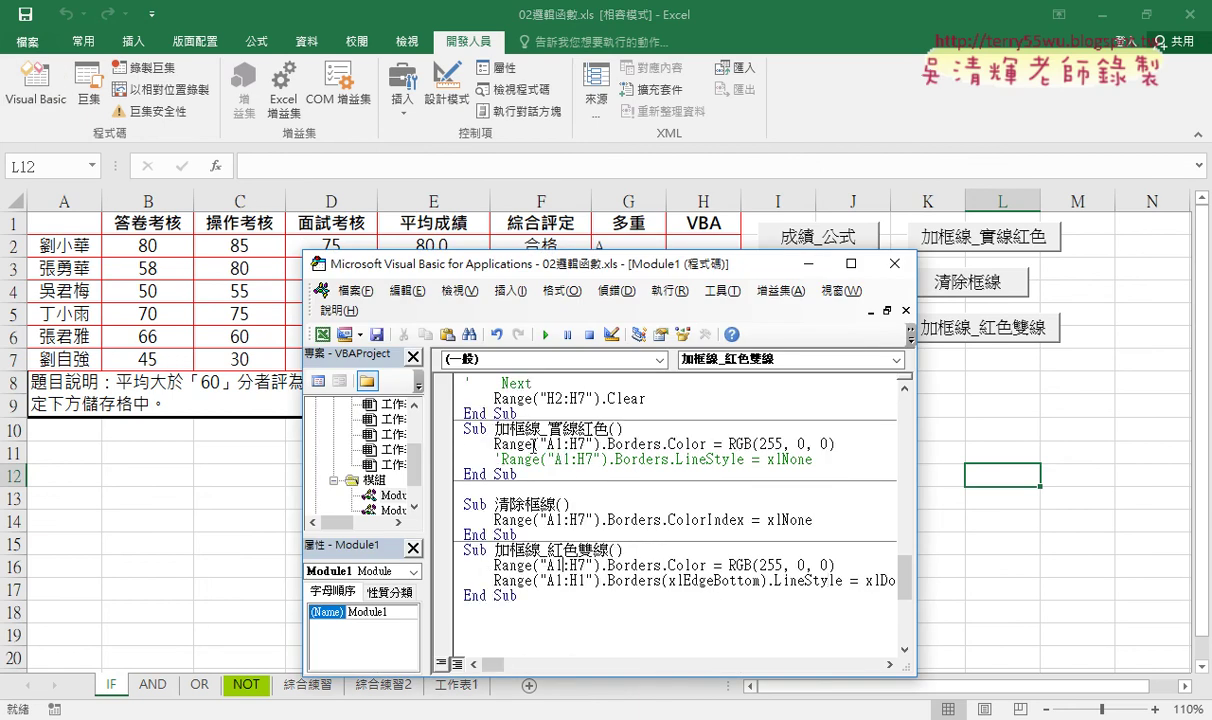
{"action": "left_click", "coordinate": [545, 335]}
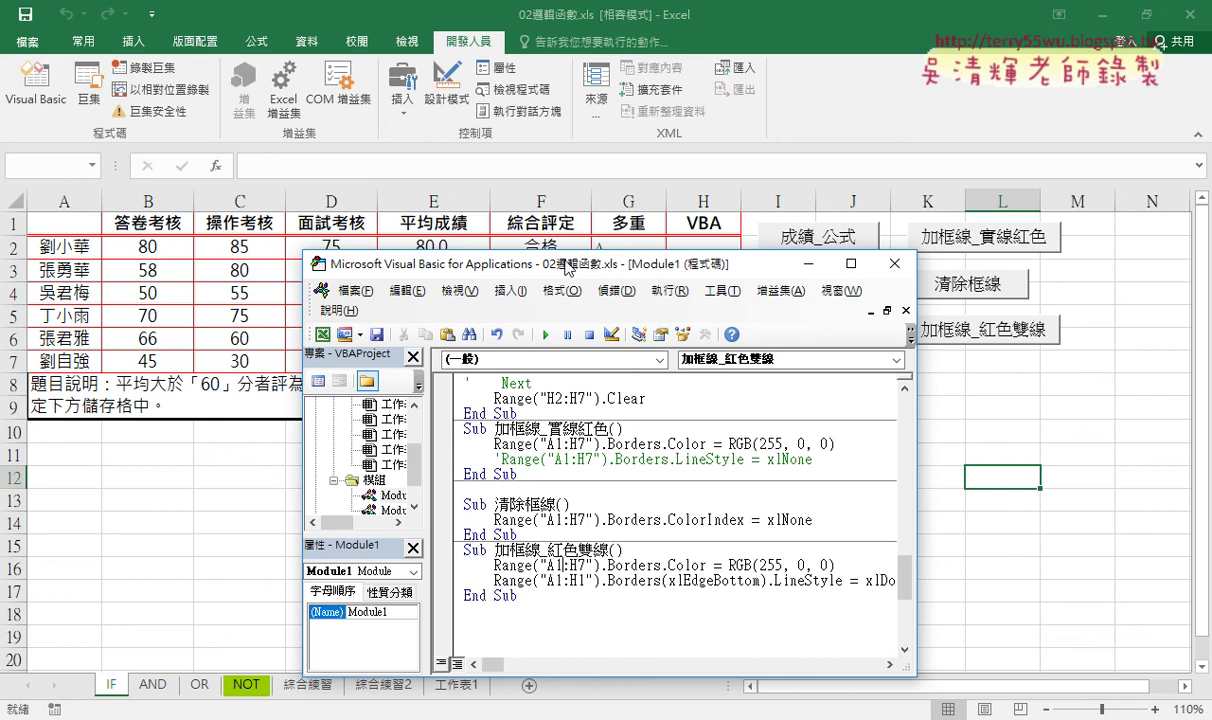
{"action": "left_click_drag", "start_coordinate": [538, 257], "coordinate": [625, 289]}
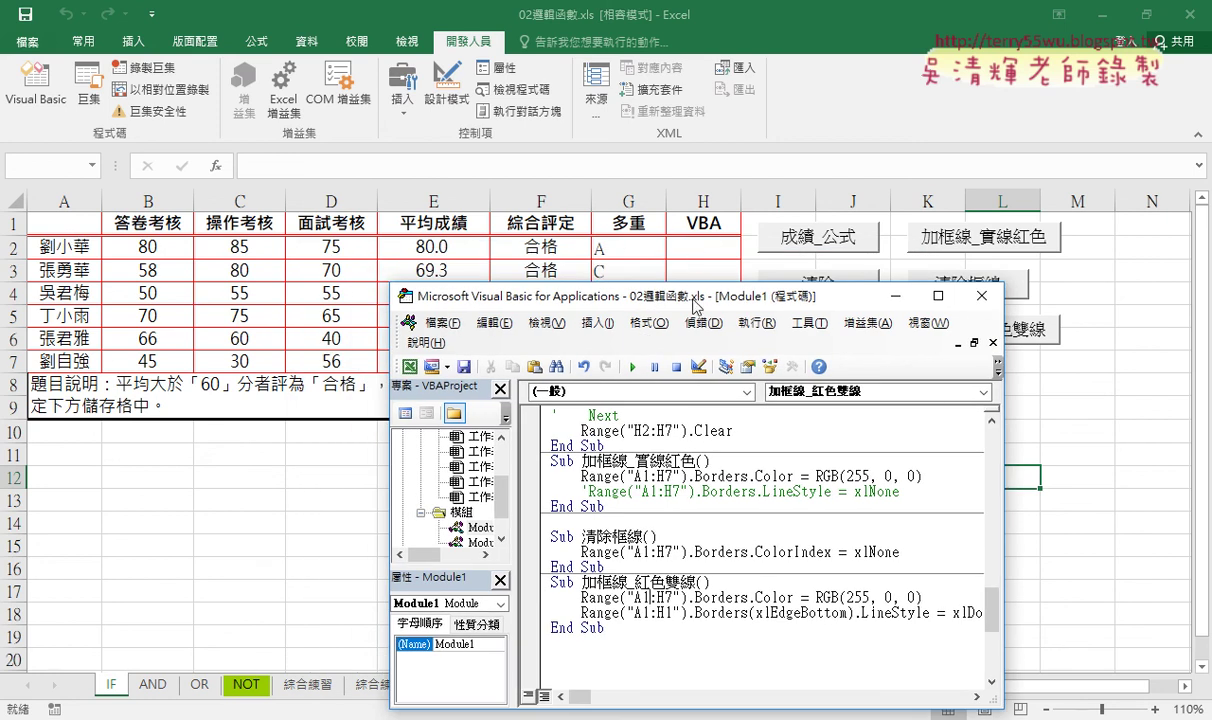
{"action": "mouse_move", "coordinate": [690, 306]}
{"action": "left_mouse_down"}
{"action": "mouse_move", "coordinate": [800, 259]}
{"action": "mouse_move", "coordinate": [829, 194]}
{"action": "left_mouse_up"}
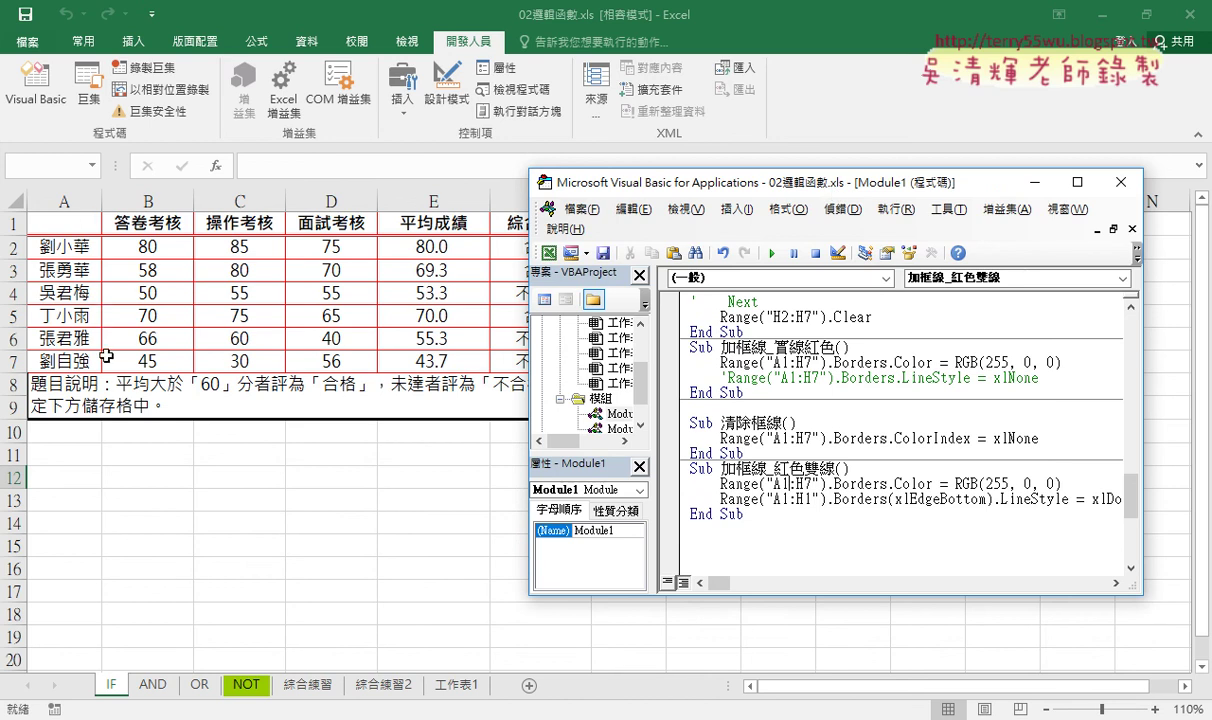
{"action": "left_click_drag", "start_coordinate": [738, 182], "coordinate": [595, 172]}
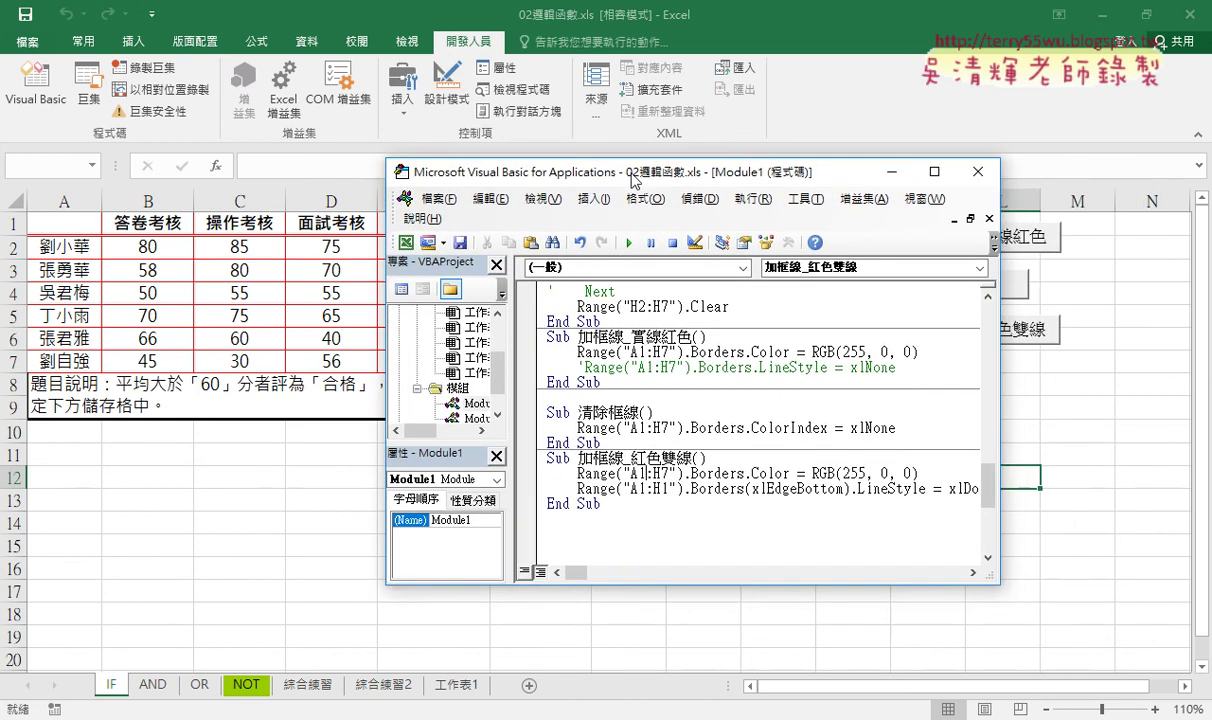
{"action": "left_click_drag", "start_coordinate": [997, 431], "coordinate": [1141, 433]}
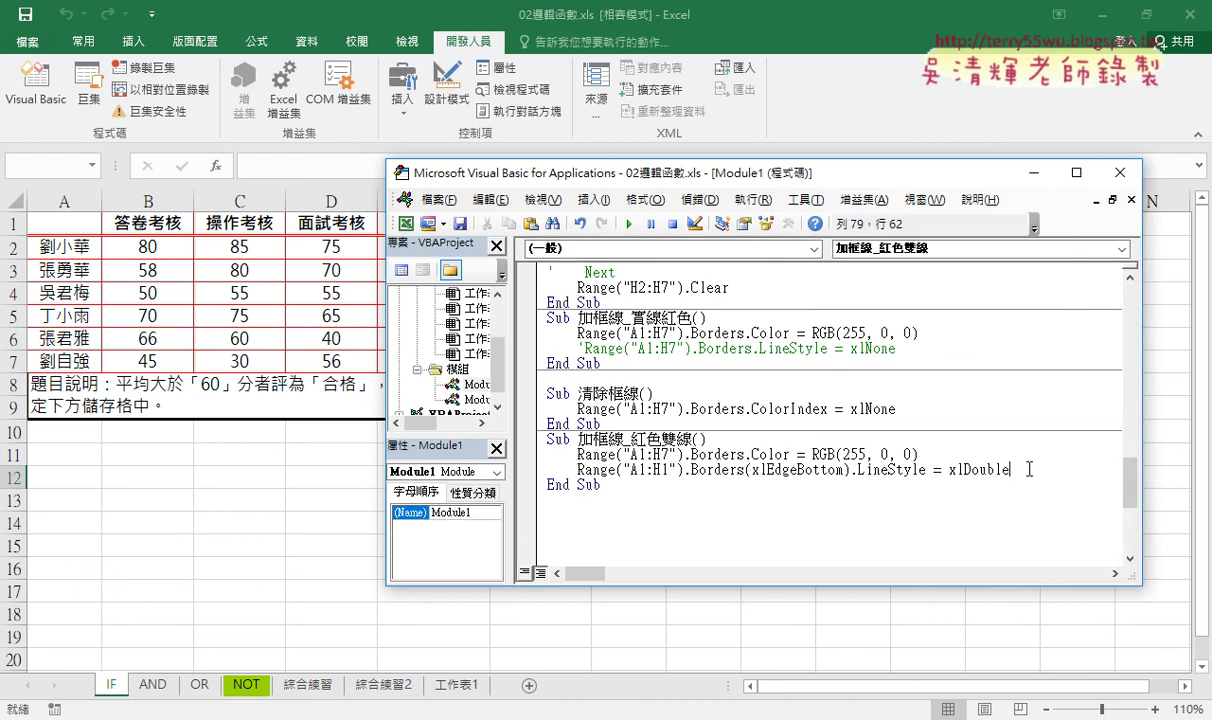
{"action": "key", "text": "Return"}
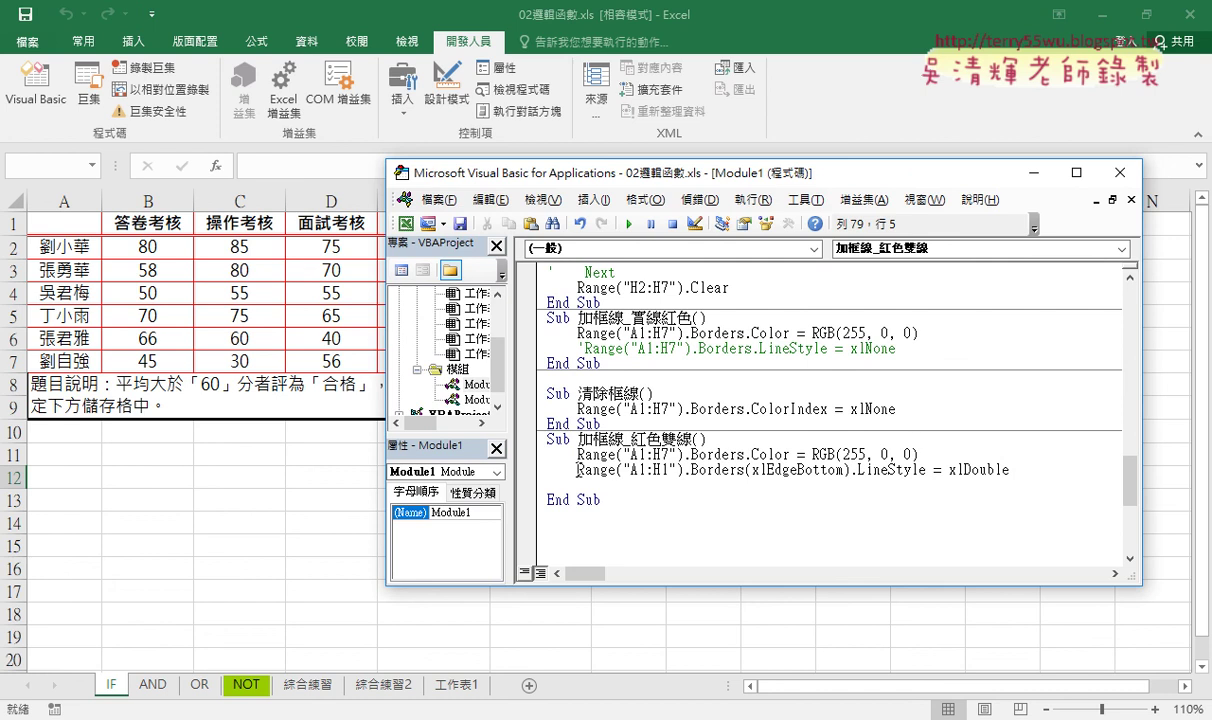
{"action": "mouse_move", "coordinate": [577, 470]}
{"action": "left_mouse_down"}
{"action": "mouse_move", "coordinate": [685, 472]}
{"action": "mouse_move", "coordinate": [641, 488]}
{"action": "left_mouse_up"}
{"action": "type", "text": "Range(\"A1:H1\")"}
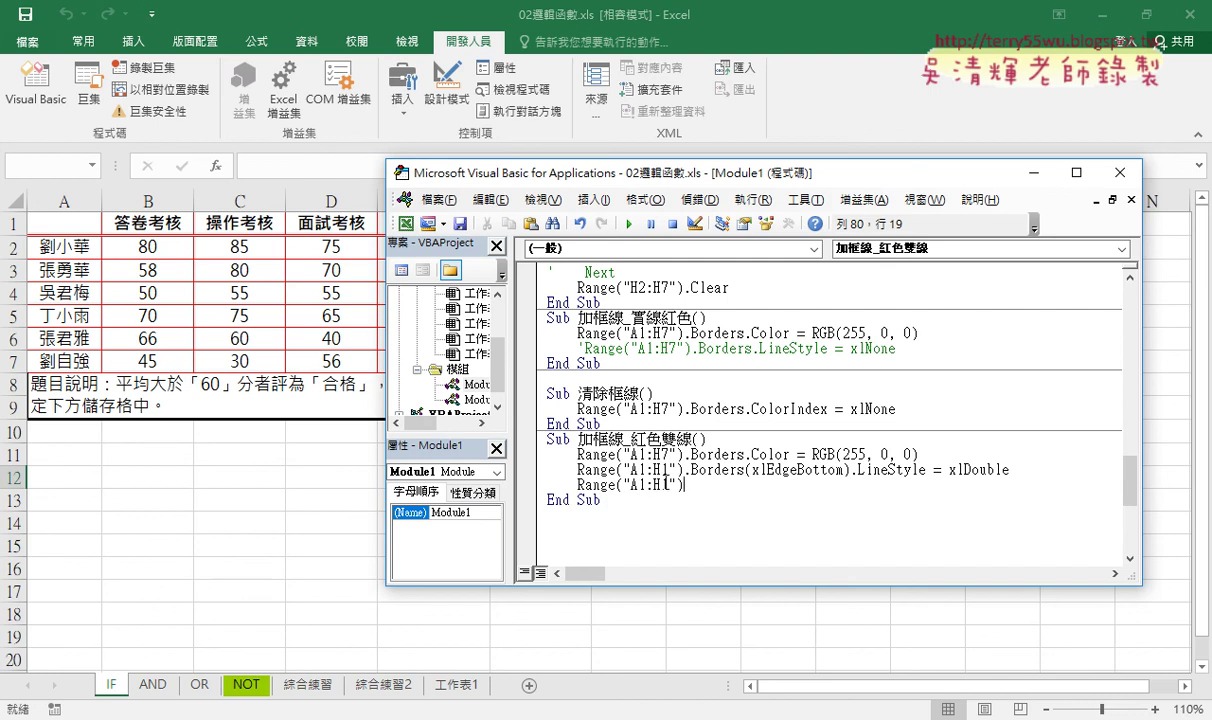
Write Range("A1:A7").Borders(xlEdgeRight) on the new line, choosing xlEdgeRight from IntelliSense.
{"action": "left_click_drag", "start_coordinate": [652, 484], "coordinate": [661, 484]}
{"action": "type", "text": "A"}
{"action": "key", "text": "Delete"}
{"action": "type", "text": "7"}
{"action": "left_click", "coordinate": [722, 486]}
{"action": "type", "text": "."}
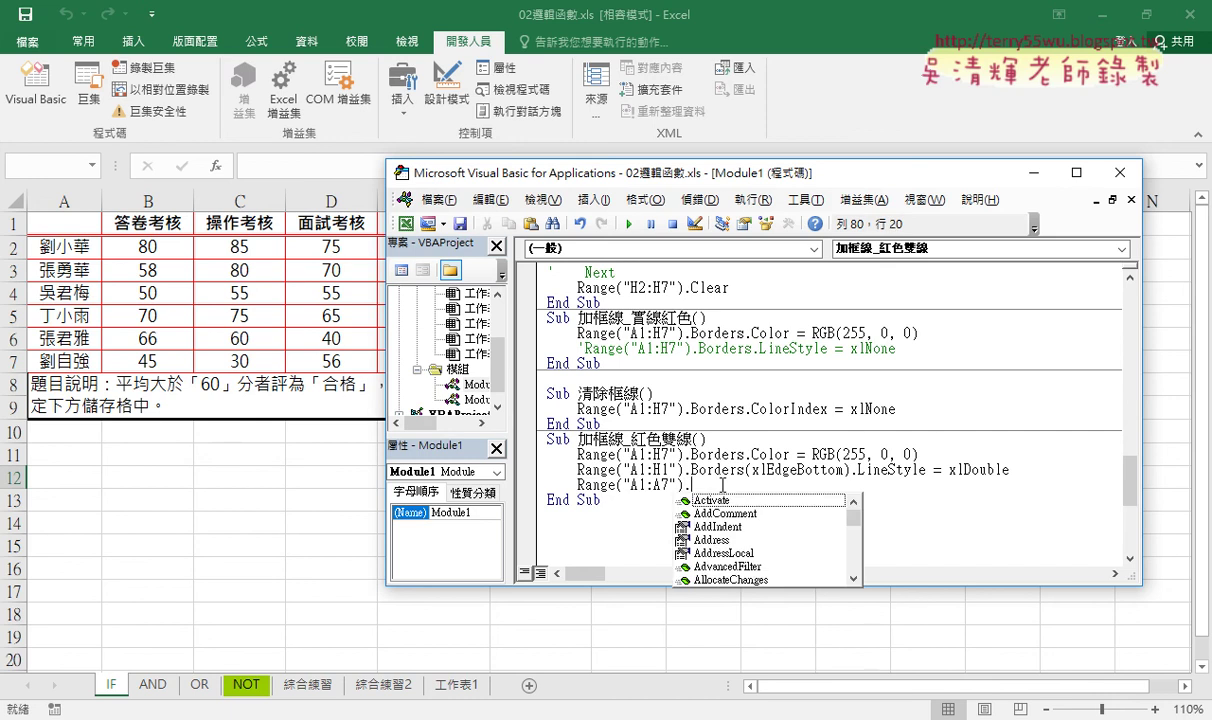
{"action": "type", "text": "B"}
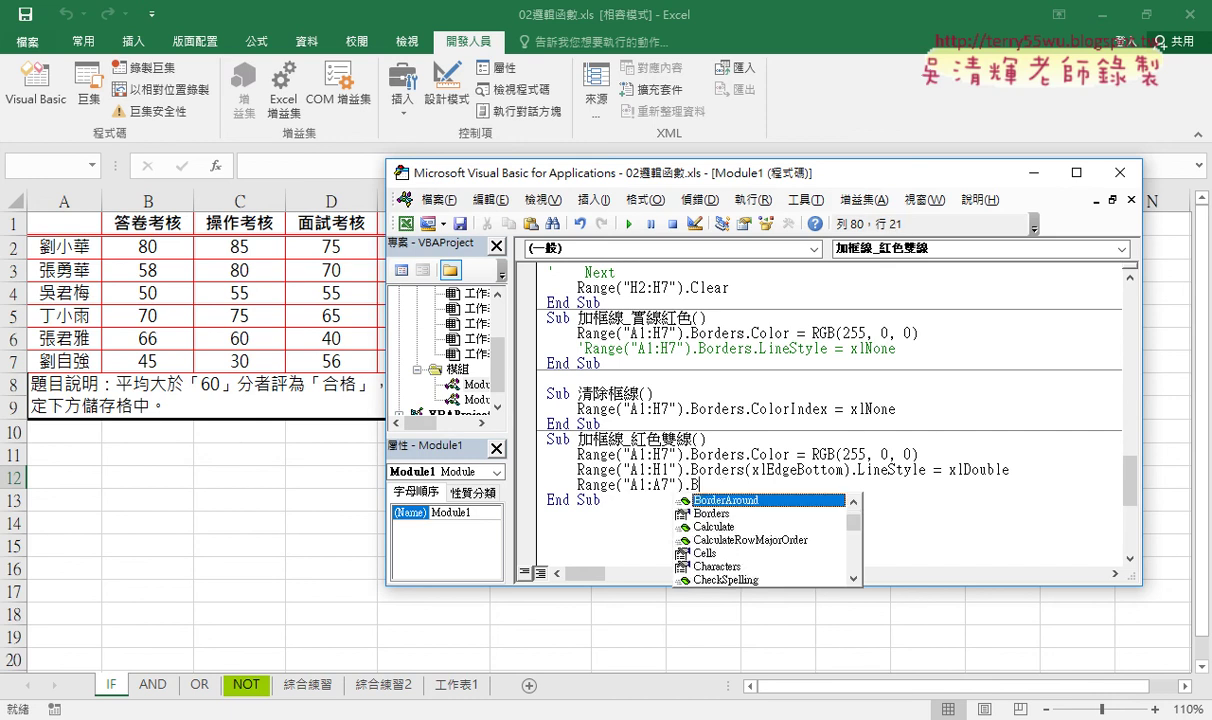
{"action": "key", "text": "Down"}
{"action": "key", "text": "Tab"}
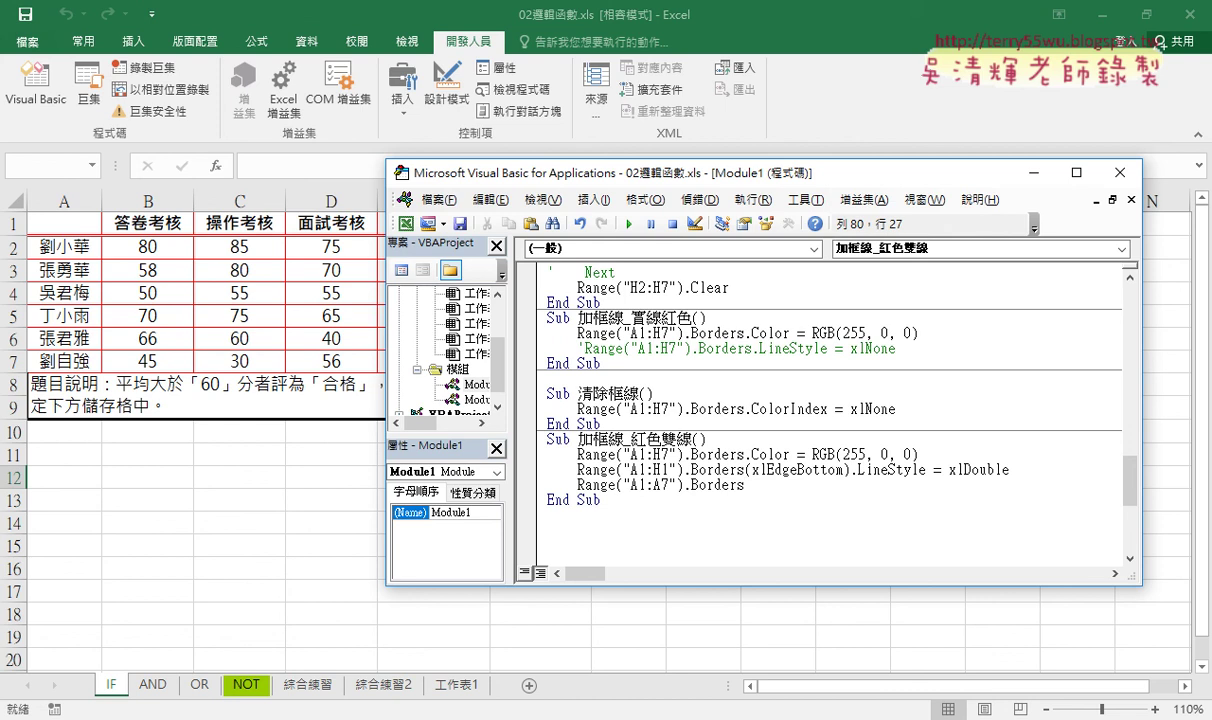
{"action": "type", "text": "("}
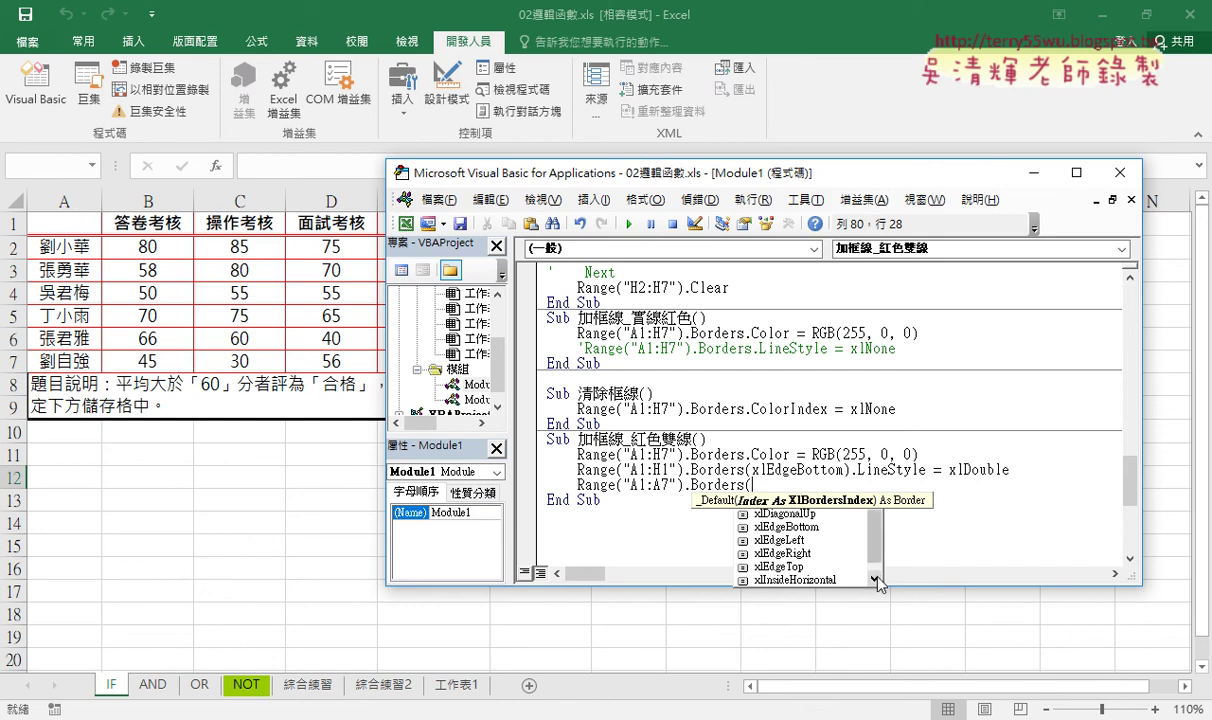
{"action": "left_click", "coordinate": [818, 540]}
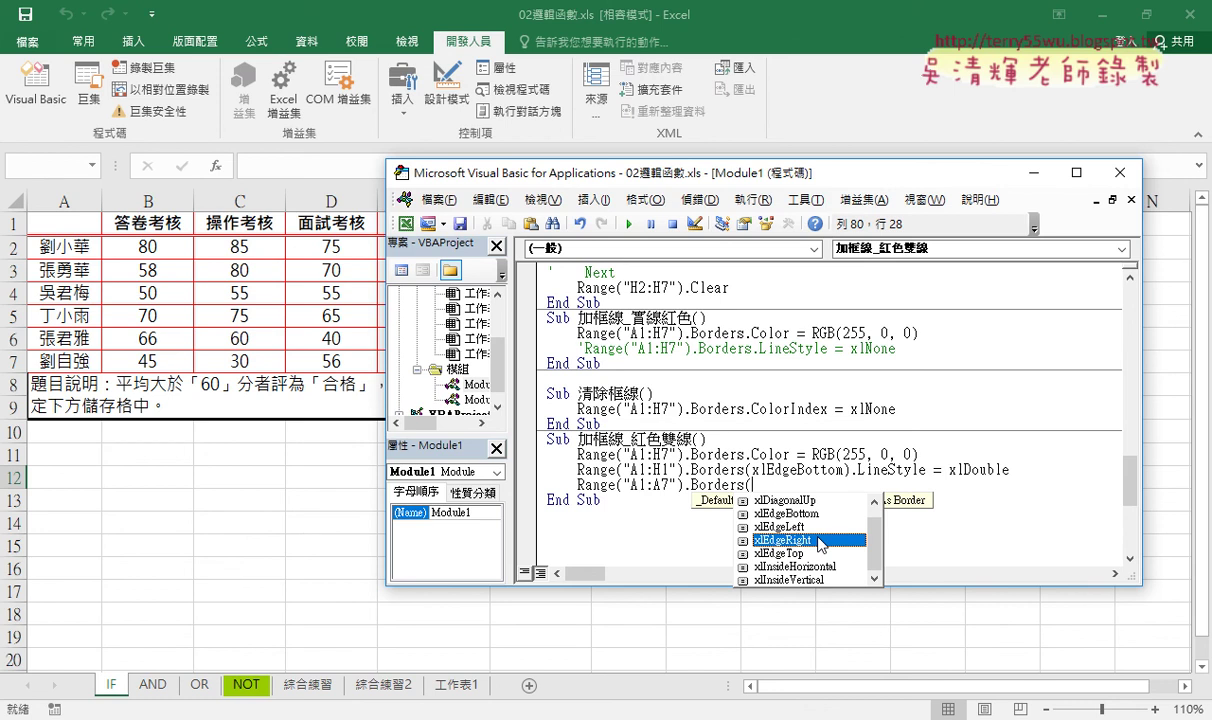
{"action": "double_click", "coordinate": [818, 540]}
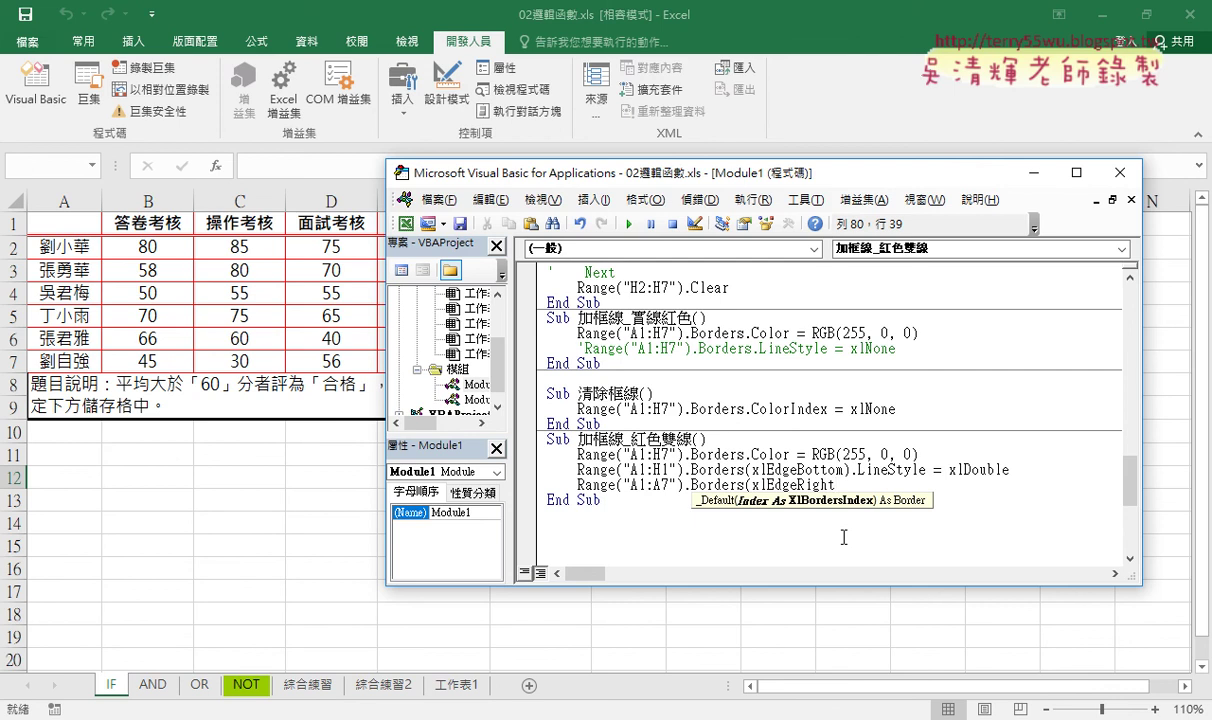
{"action": "type", "text": ")"}
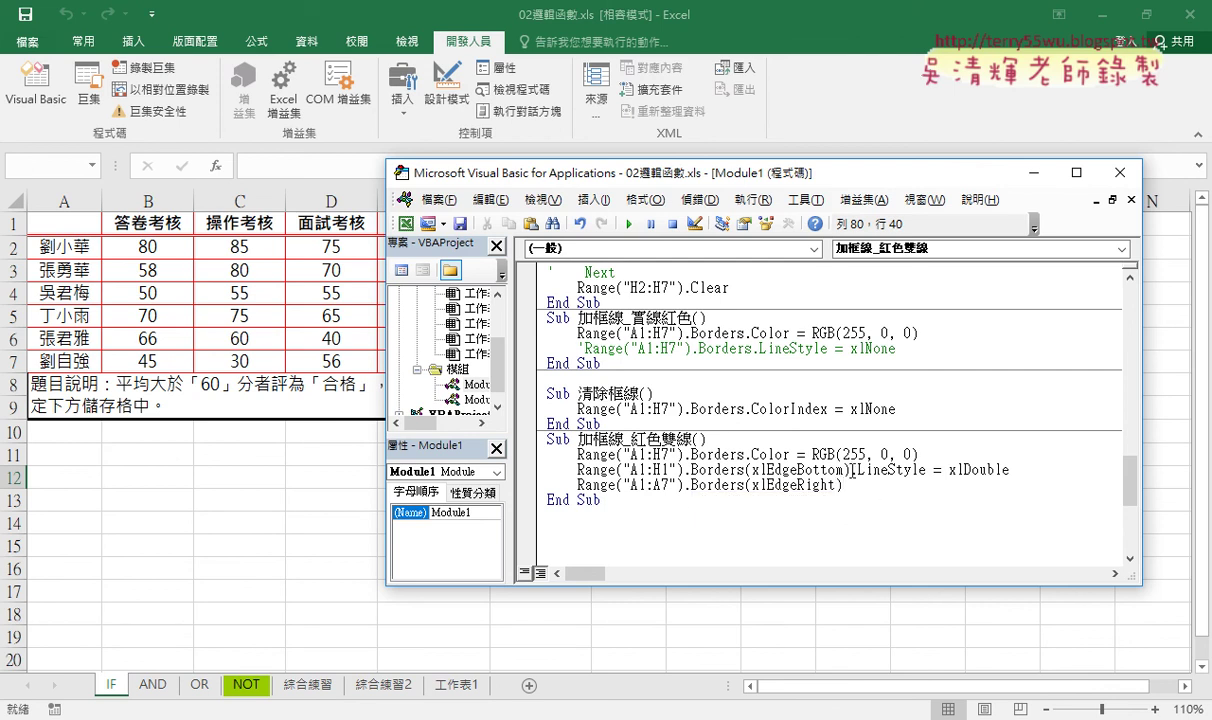
Copy .LineStyle = xlDouble from the line above onto the end of the xlEdgeRight line.
{"action": "left_click_drag", "start_coordinate": [850, 469], "coordinate": [1010, 470]}
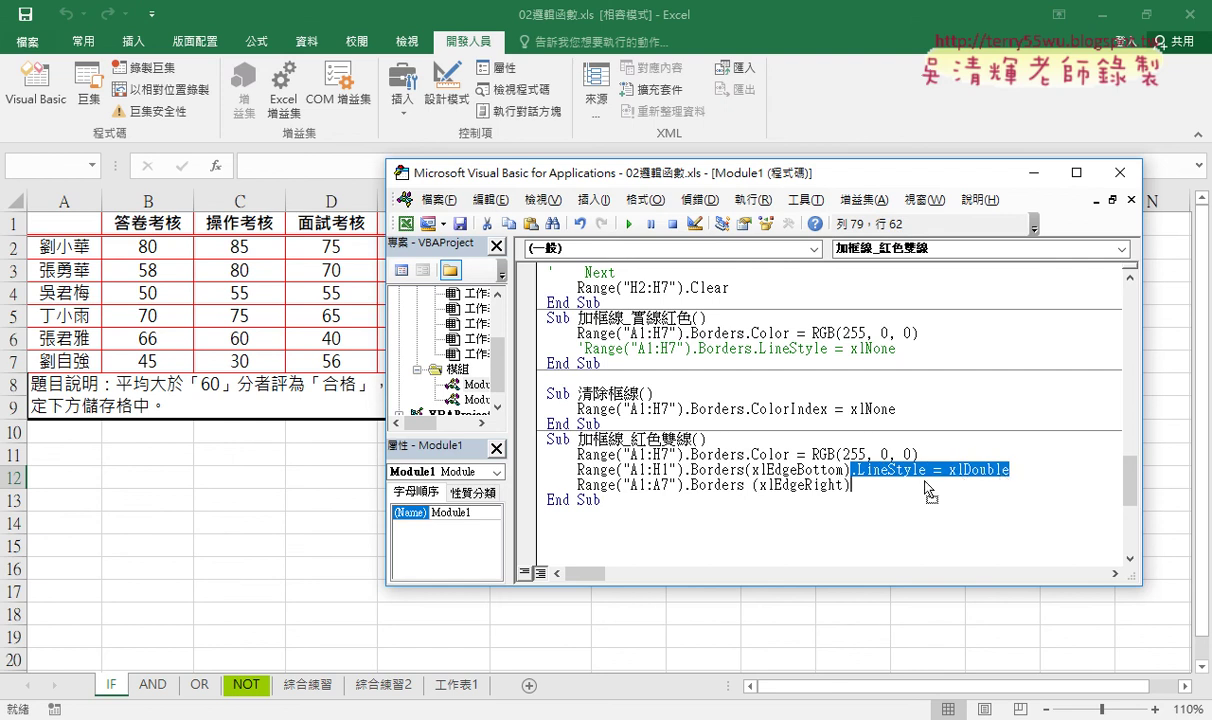
{"action": "left_click_drag", "start_coordinate": [930, 490], "coordinate": [930, 490]}
{"action": "left_click", "coordinate": [1013, 527]}
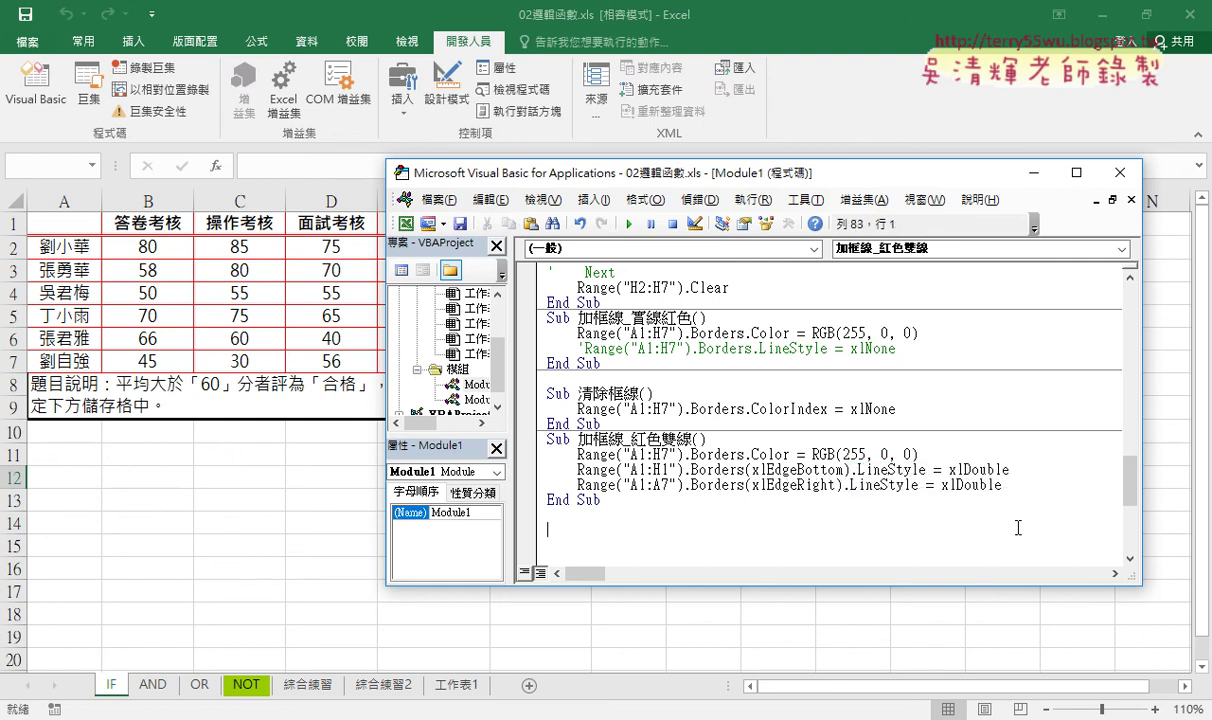
Run 加框線_紅色雙線, then highlight the two Borders lines in the Docs notes.
{"action": "left_click", "coordinate": [1015, 468]}
{"action": "left_click", "coordinate": [672, 469]}
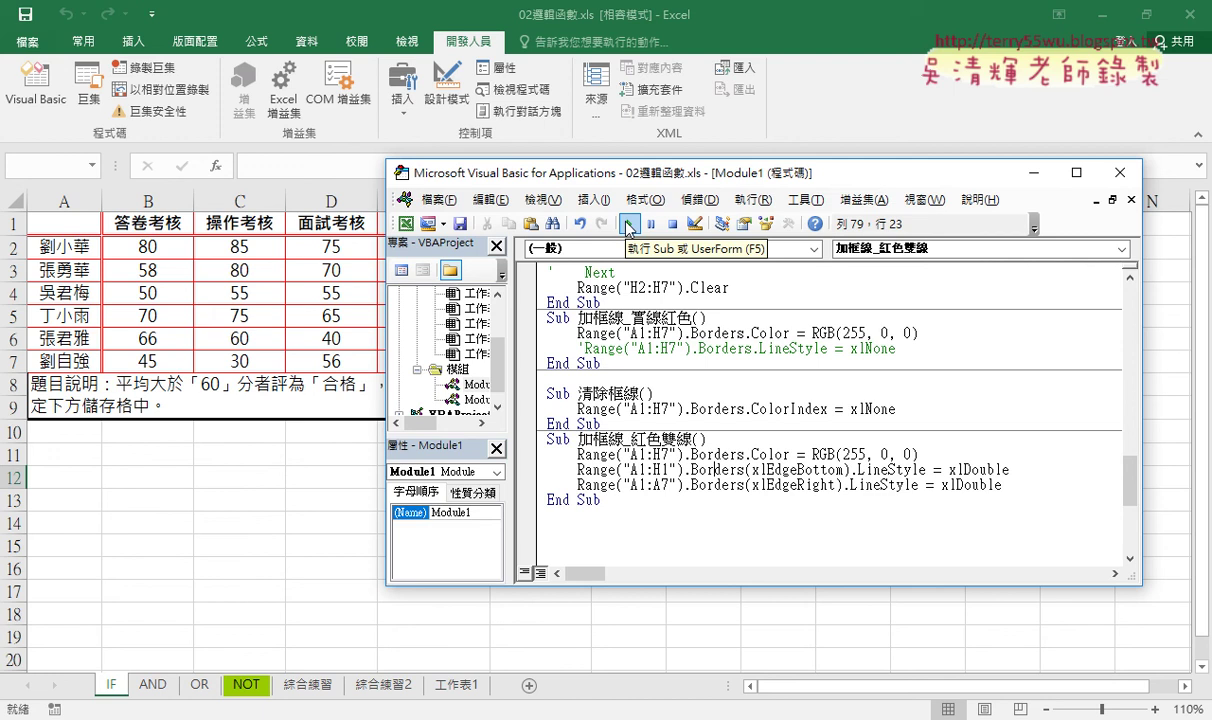
{"action": "left_click", "coordinate": [629, 226]}
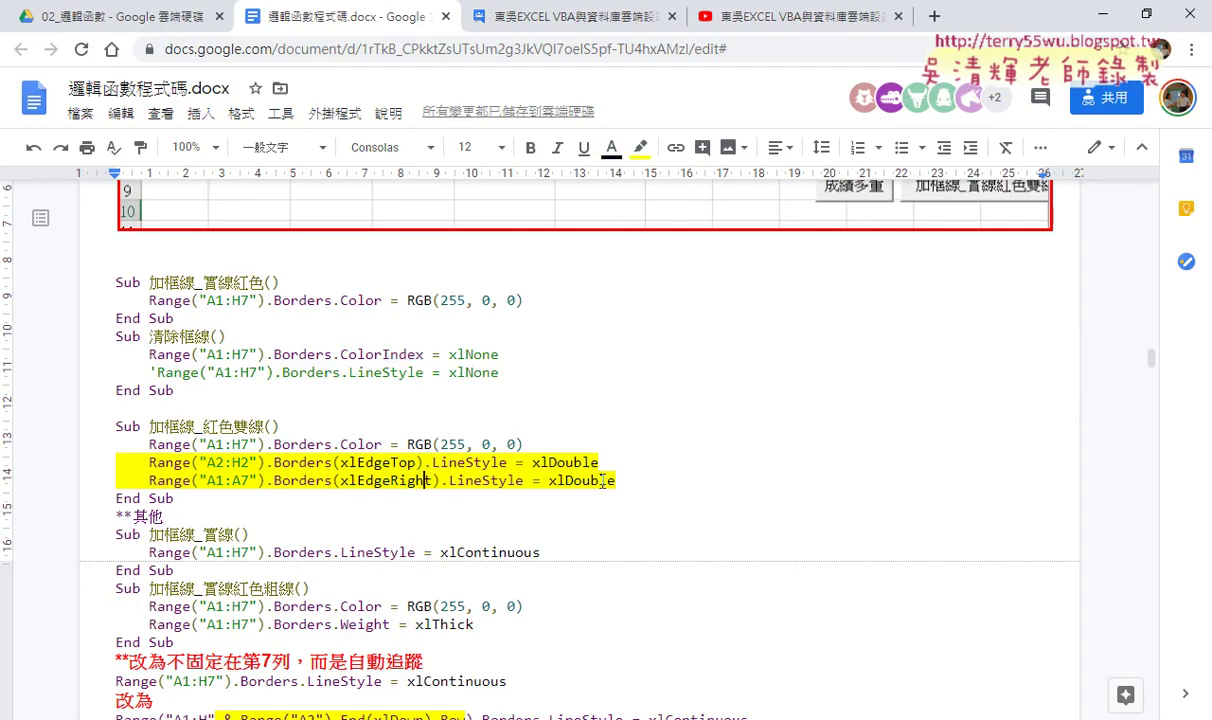
{"action": "left_click_drag", "start_coordinate": [615, 480], "coordinate": [106, 464]}
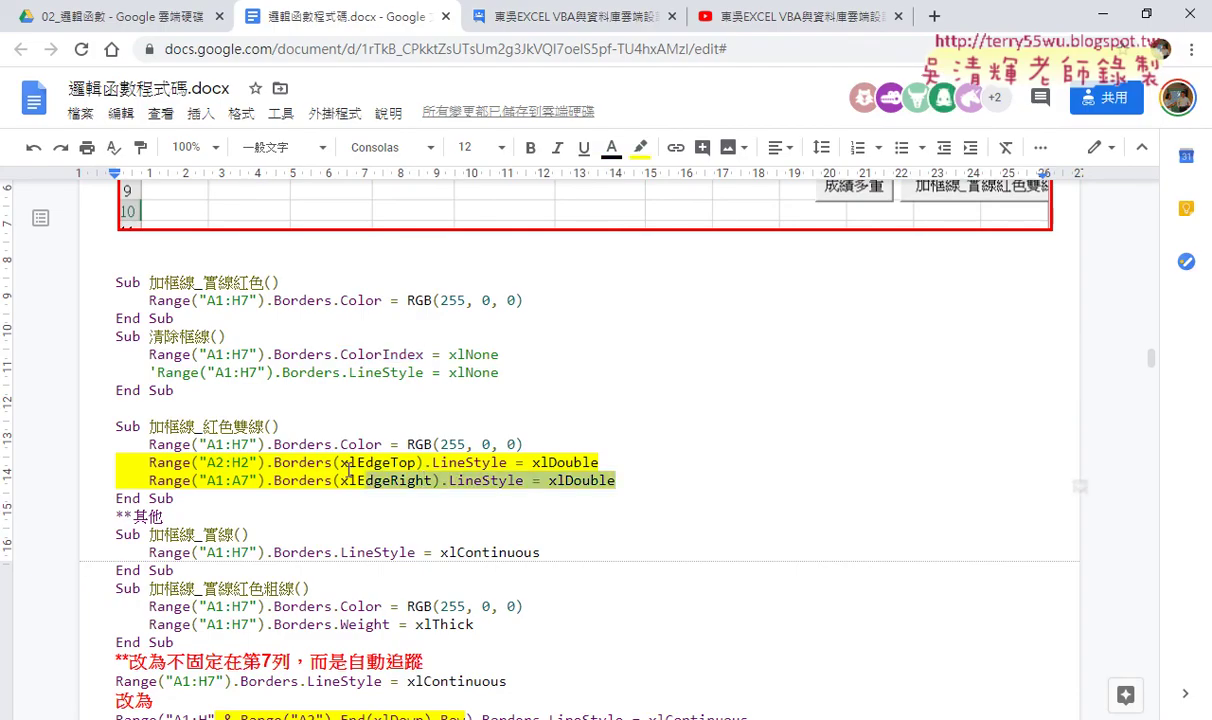